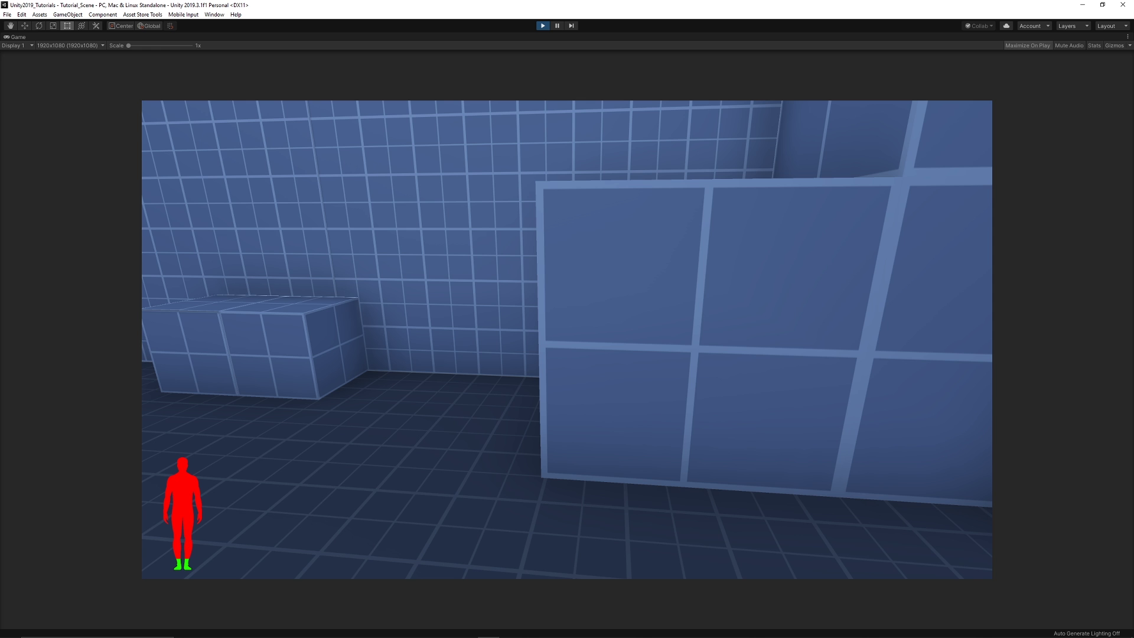
- Walk the player back from the wall in the health-bar demo, then stop Play mode
{"action": "key", "text": "s"}
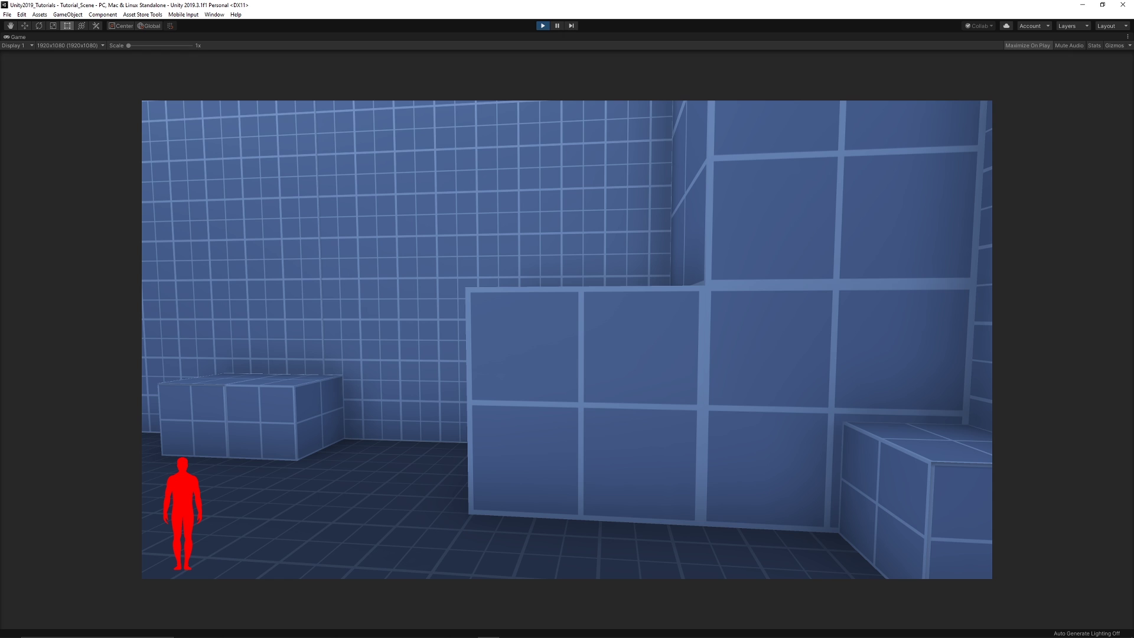
{"action": "key", "text": "ctrl+p"}
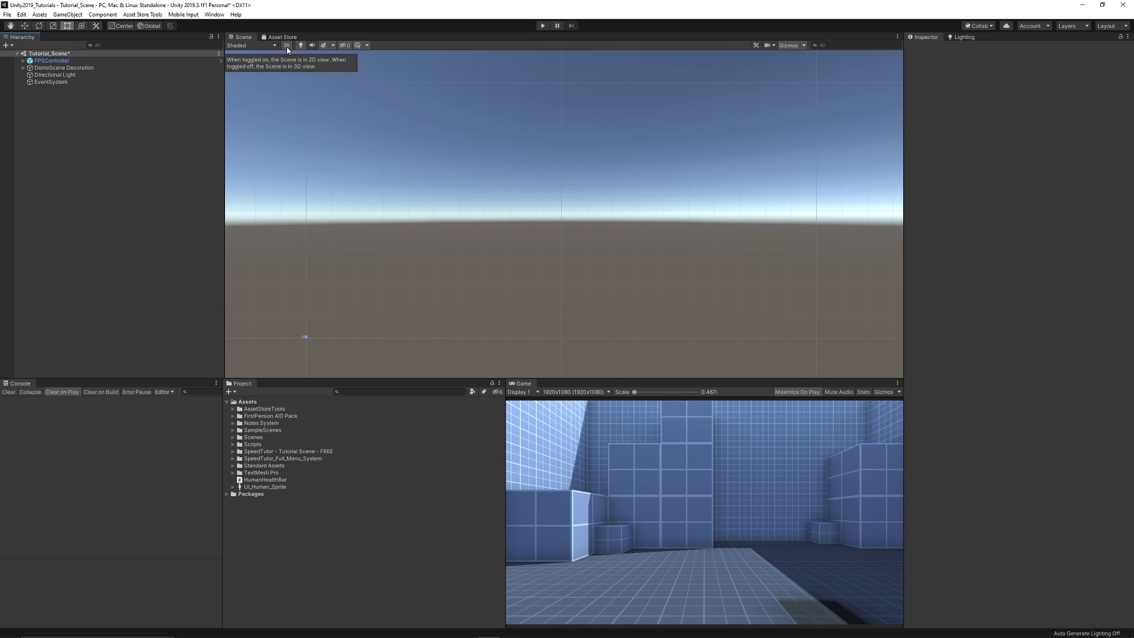
- Add a new UI Canvas to the scene Hierarchy
{"action": "right_click", "coordinate": [53, 131]}
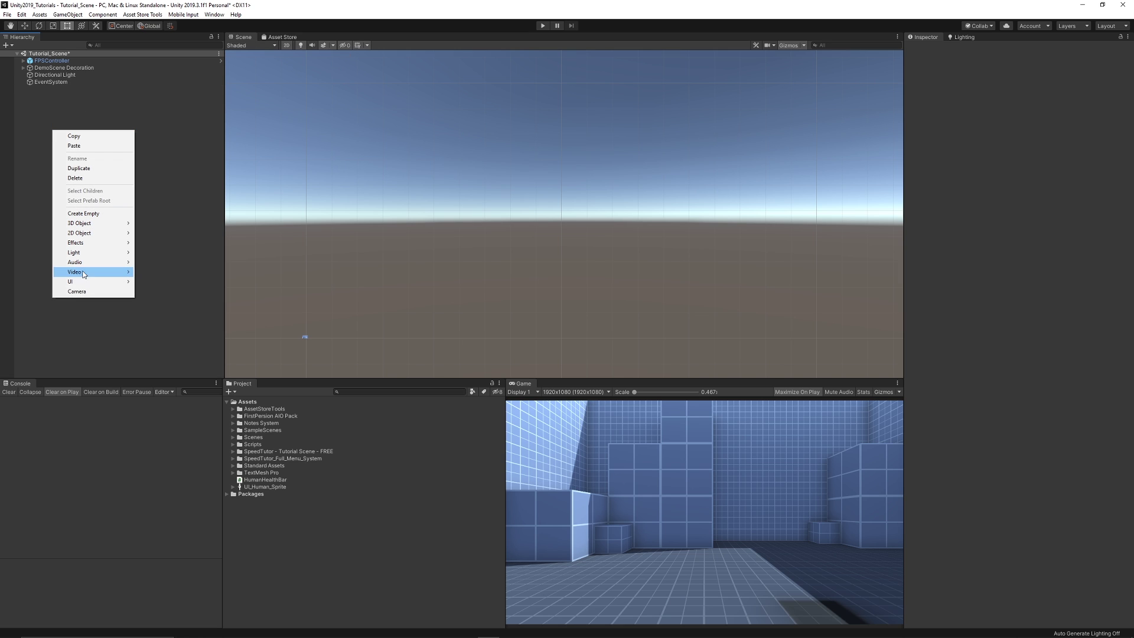
{"action": "mouse_move", "coordinate": [76, 282]}
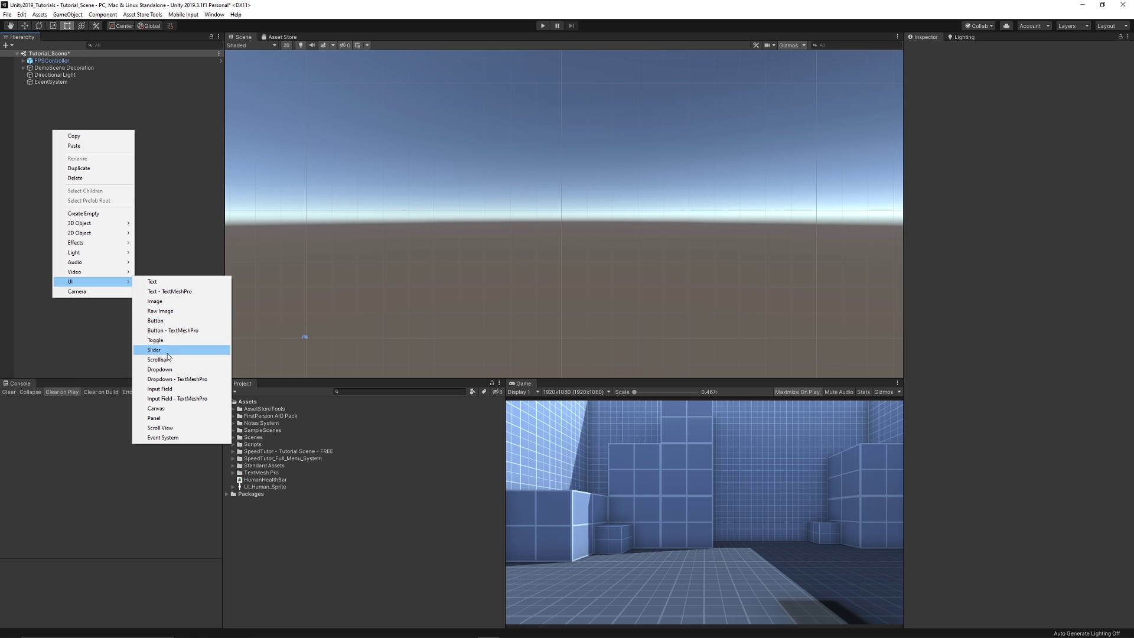
{"action": "left_click", "coordinate": [157, 408]}
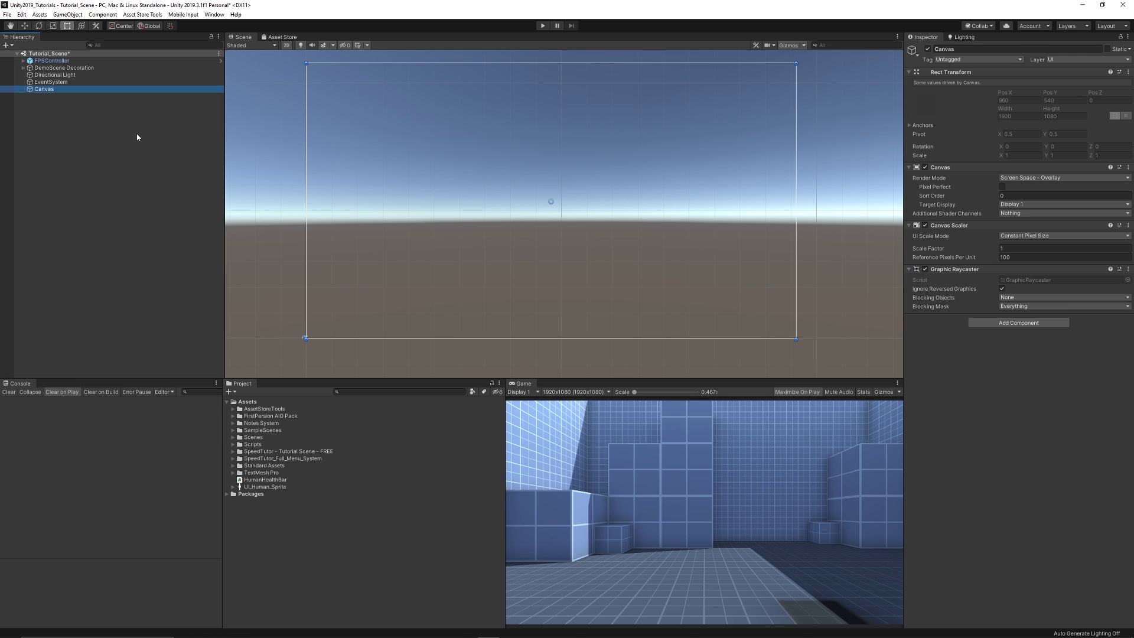
- Set the Canvas to Scale With Screen Size with a 1920 x 1080 reference resolution
{"action": "left_click", "coordinate": [1025, 237]}
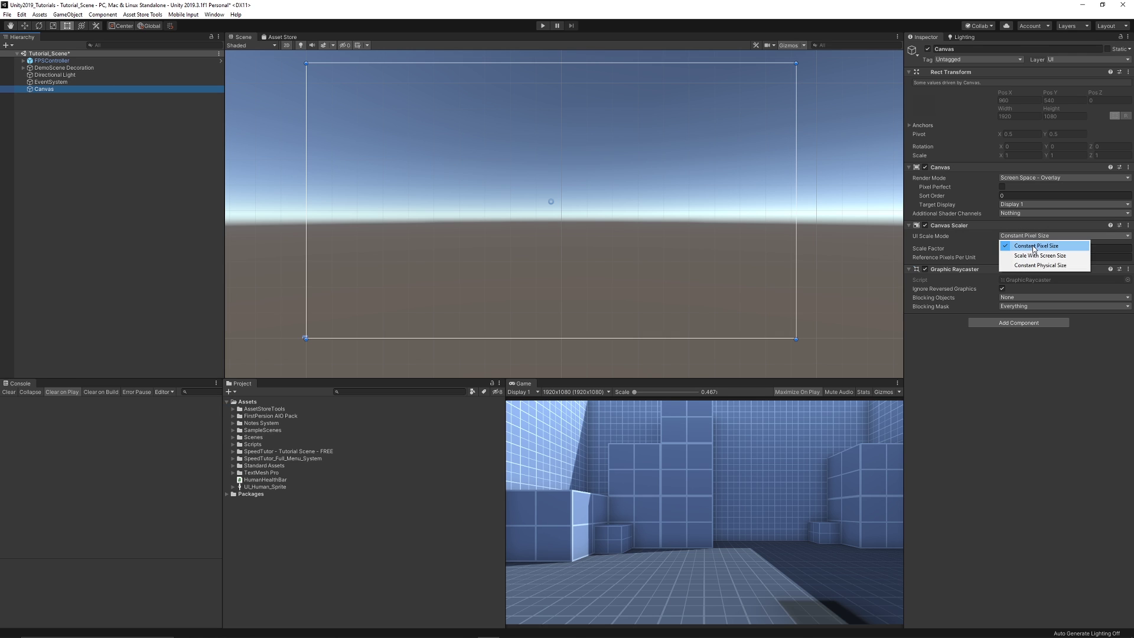
{"action": "left_click", "coordinate": [1030, 254]}
{"action": "left_click", "coordinate": [1019, 248]}
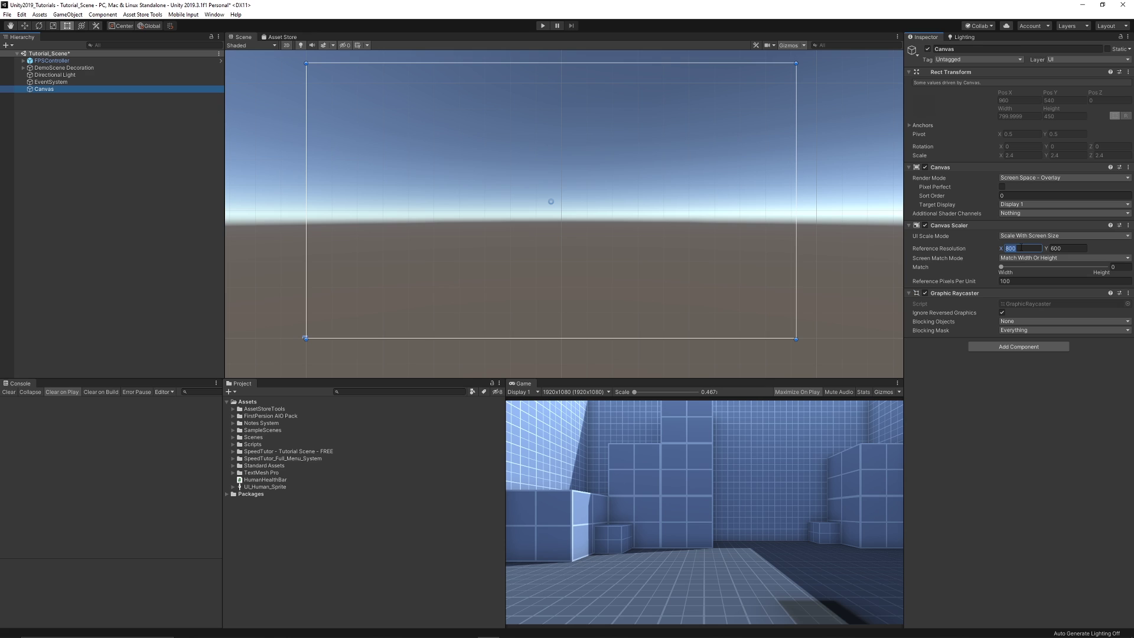
{"action": "type", "text": "1920"}
{"action": "key", "text": "Tab"}
{"action": "type", "text": "1080"}
- Select the UI_Human_Sprite texture and enlarge, then shrink, its Inspector preview
{"action": "left_click", "coordinate": [160, 229]}
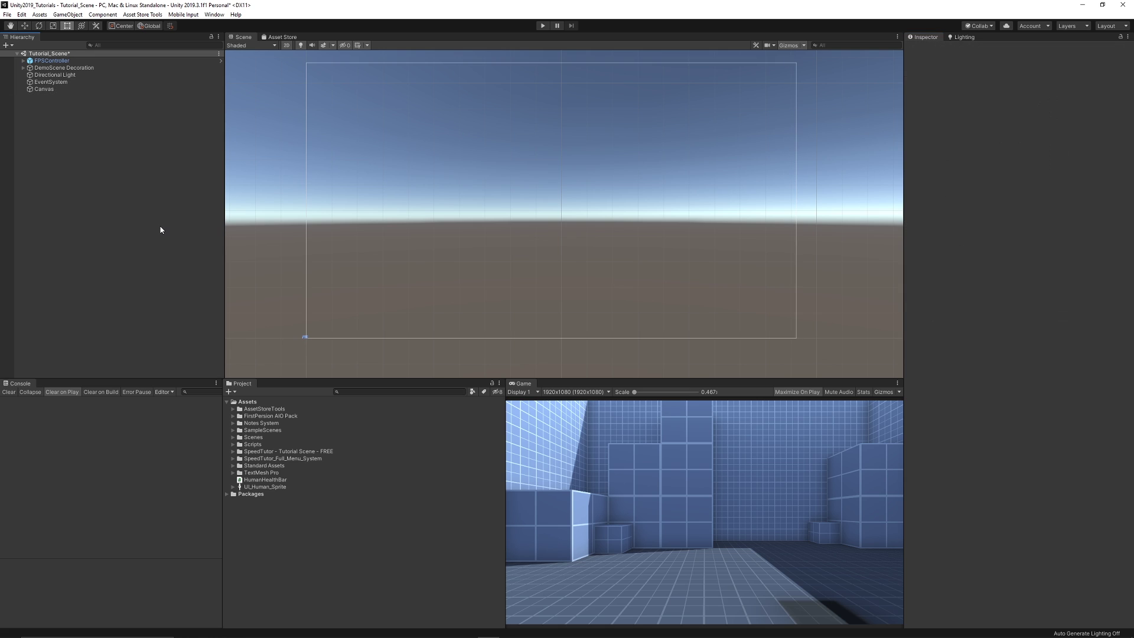
{"action": "left_click", "coordinate": [278, 490]}
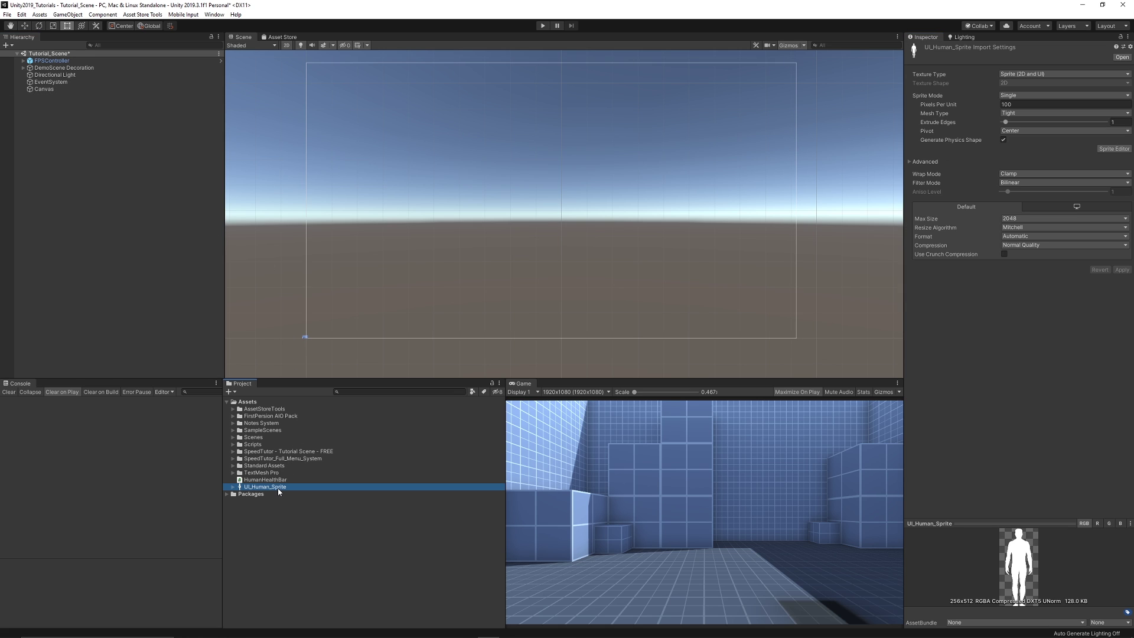
{"action": "left_click", "coordinate": [945, 527]}
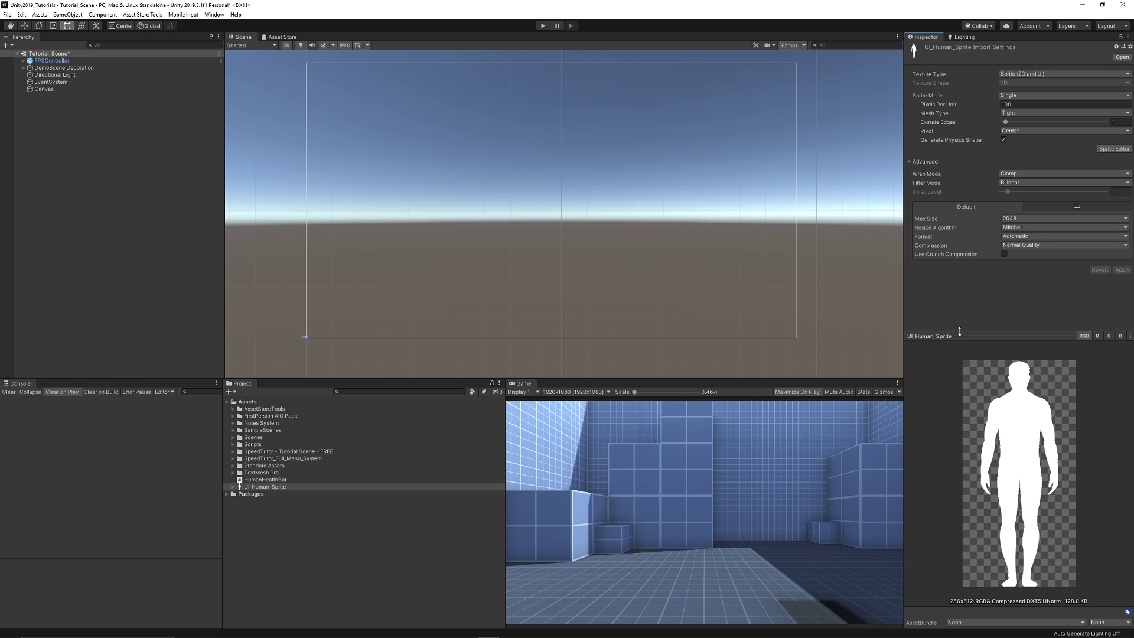
{"action": "left_click_drag", "start_coordinate": [960, 331], "coordinate": [960, 473]}
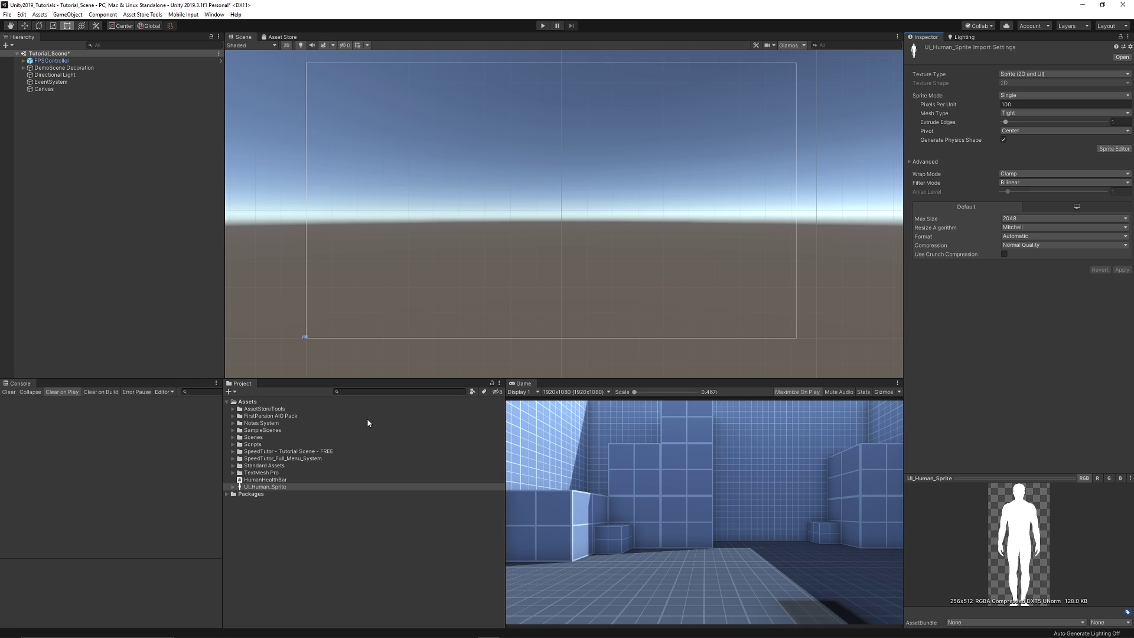
- Add a UI Image under the Canvas and rename it FrontImage
{"action": "right_click", "coordinate": [42, 90]}
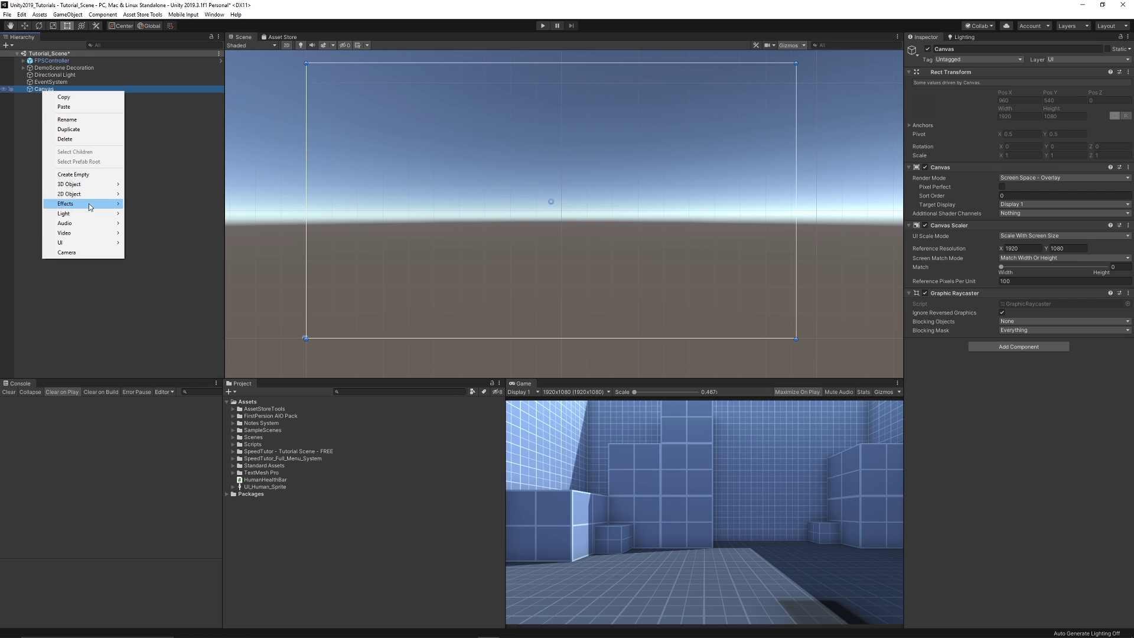
{"action": "mouse_move", "coordinate": [74, 242]}
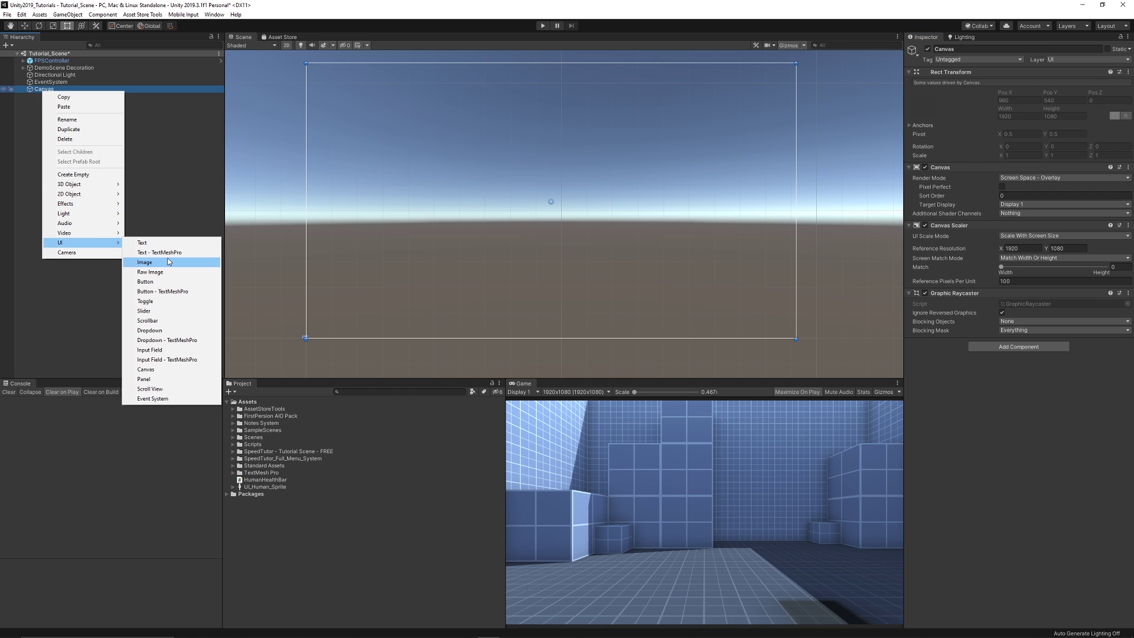
{"action": "left_click", "coordinate": [141, 262]}
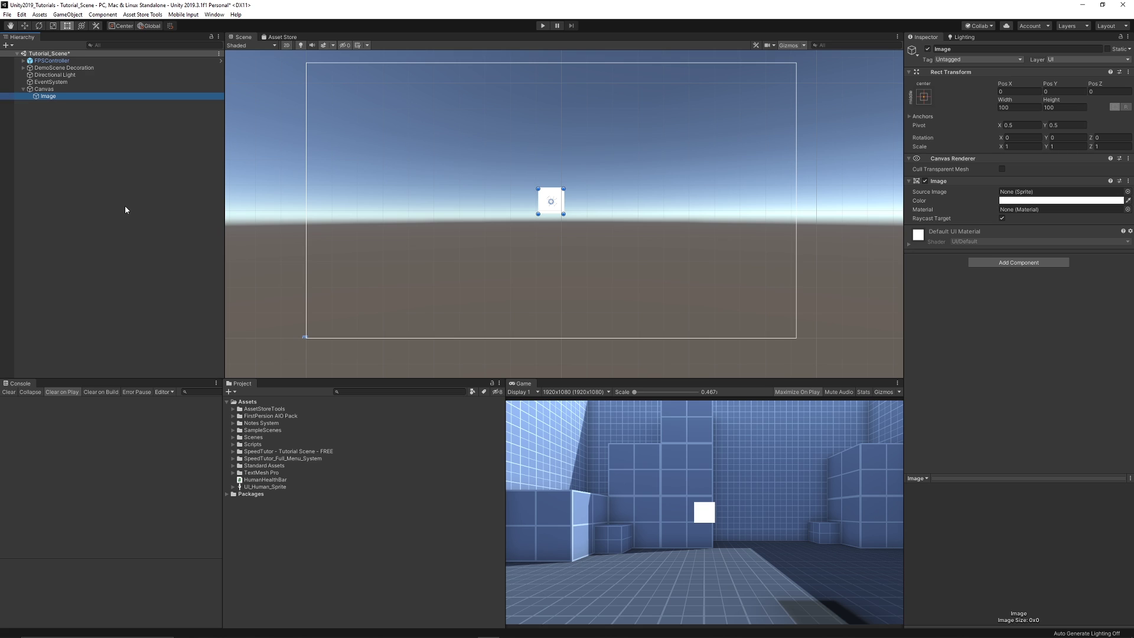
{"action": "key", "text": "F2"}
{"action": "type", "text": "Front"}
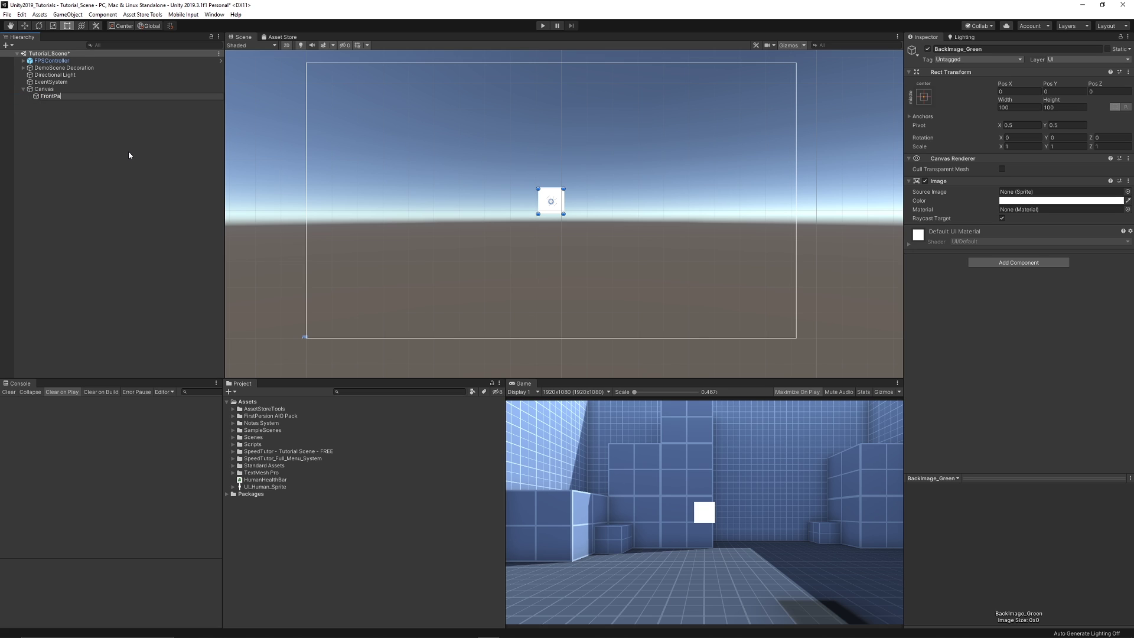
{"action": "type", "text": "Image"}
{"action": "key", "text": "Return"}
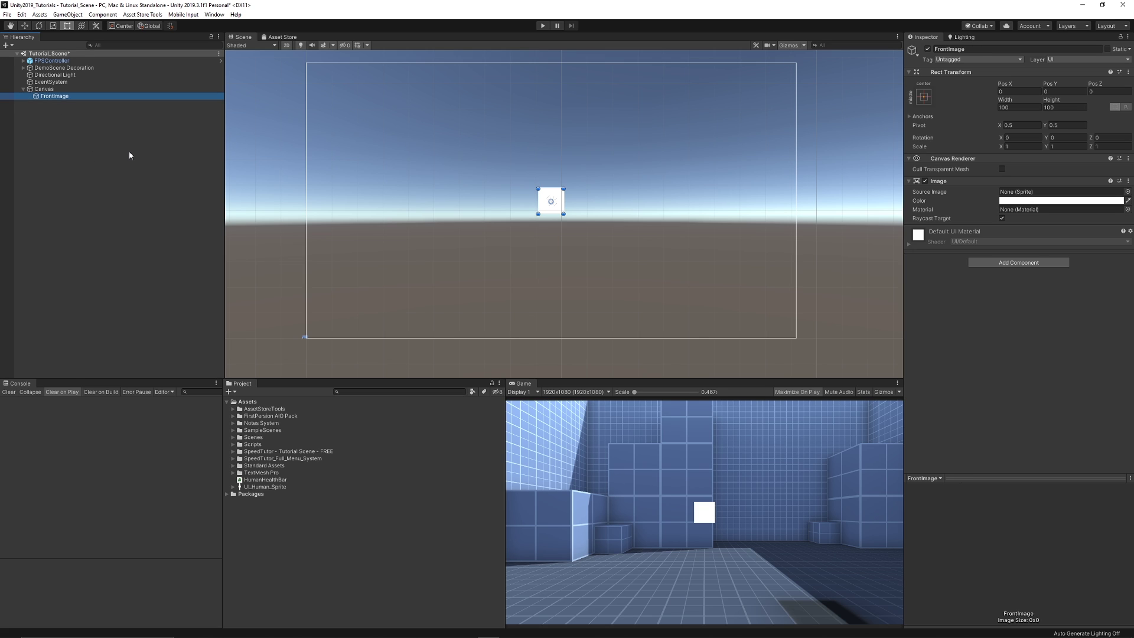
- Assign UI_Human_Sprite as FrontImage's Source Image and tint it red
{"action": "left_click_drag", "start_coordinate": [264, 488], "coordinate": [1002, 190]}
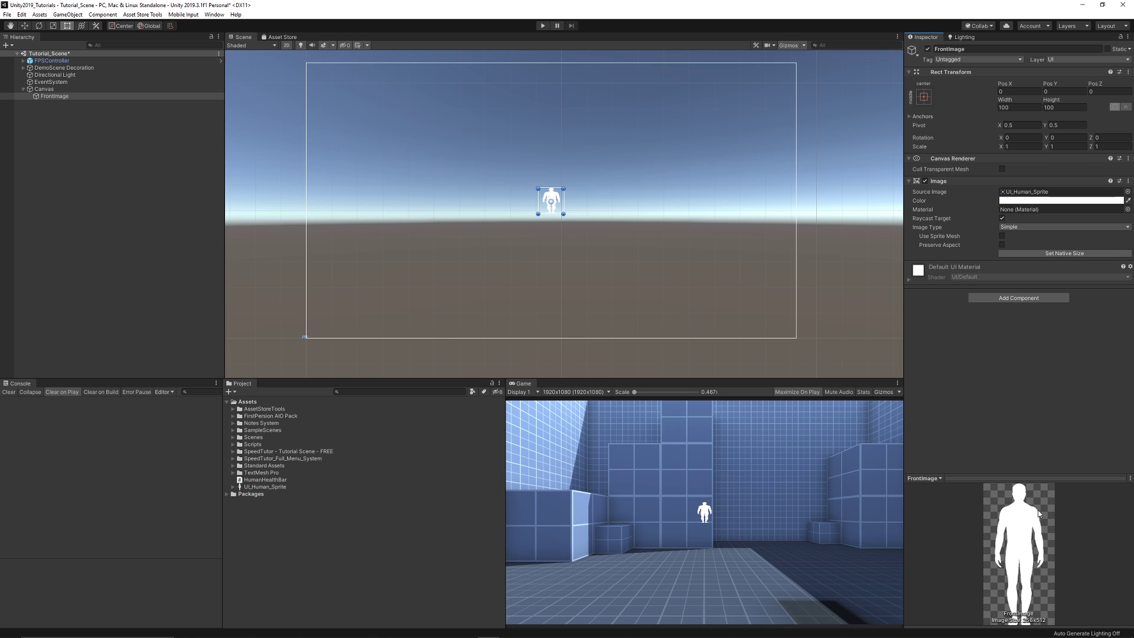
{"action": "left_click", "coordinate": [1027, 200]}
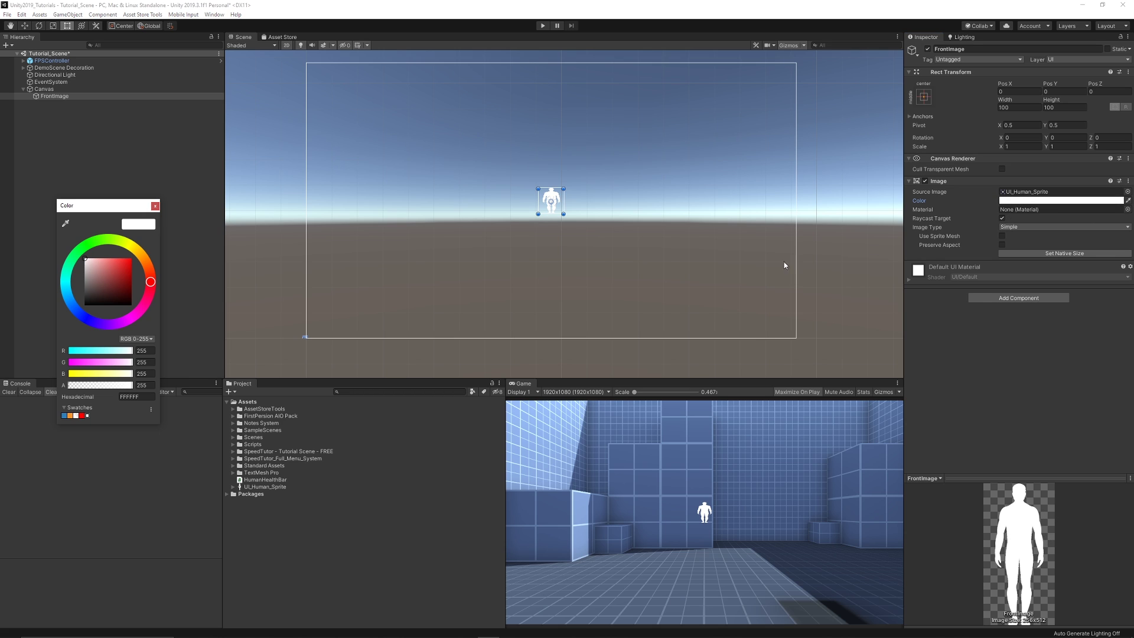
{"action": "left_click_drag", "start_coordinate": [107, 294], "coordinate": [131, 259]}
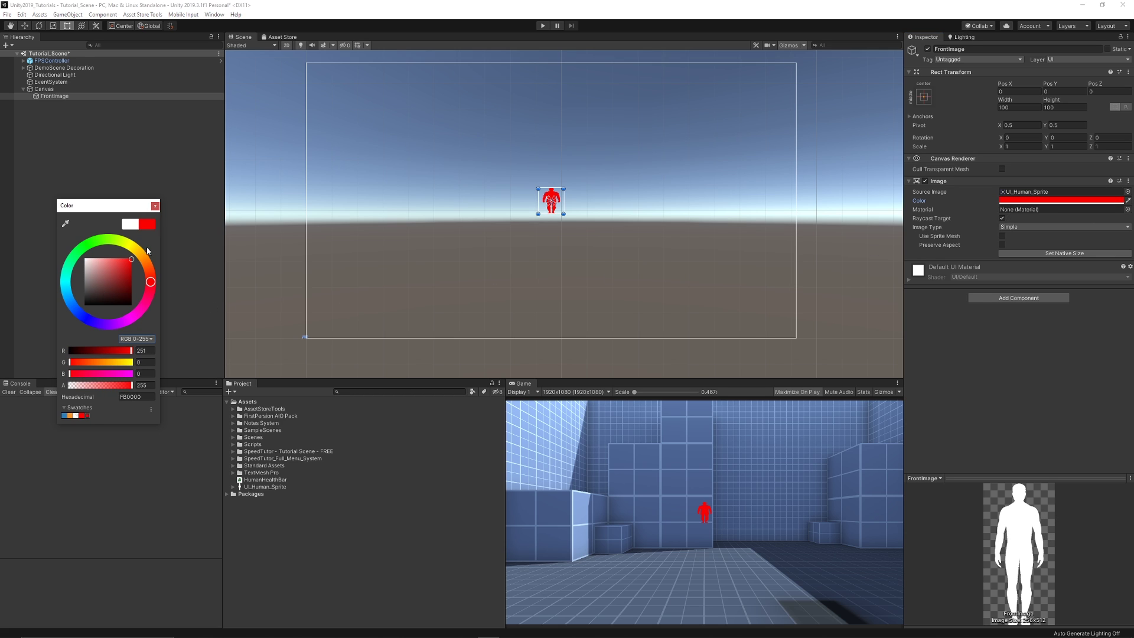
- Undo the red tint and set FrontImage's width to 556 and height to 512
{"action": "key", "text": "ctrl+z"}
{"action": "left_click", "coordinate": [155, 207]}
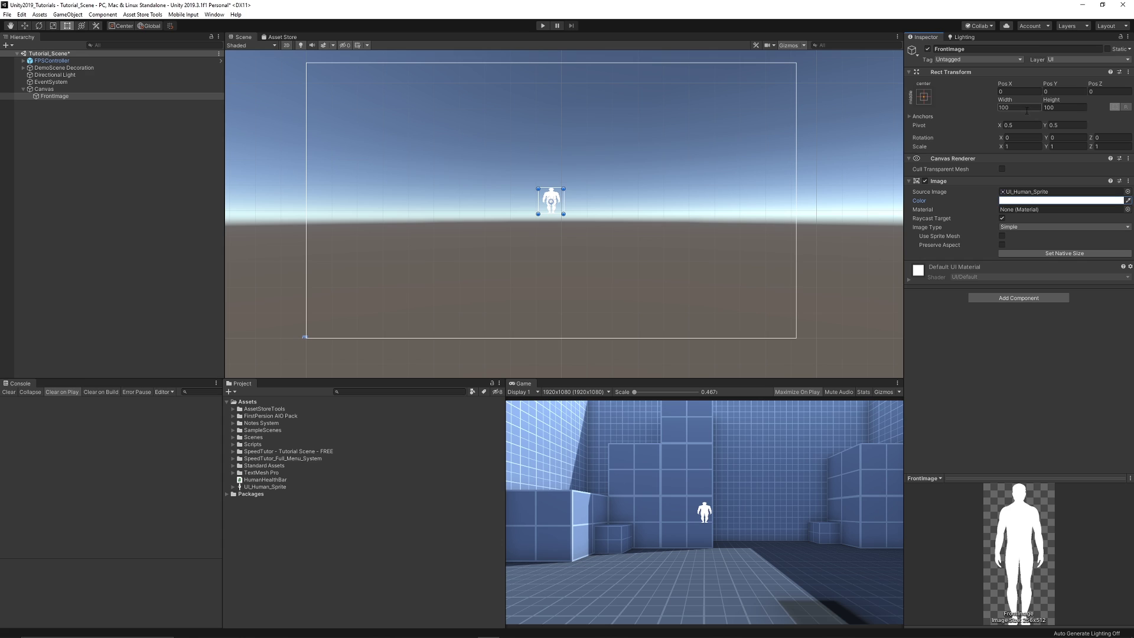
{"action": "left_click", "coordinate": [1018, 107]}
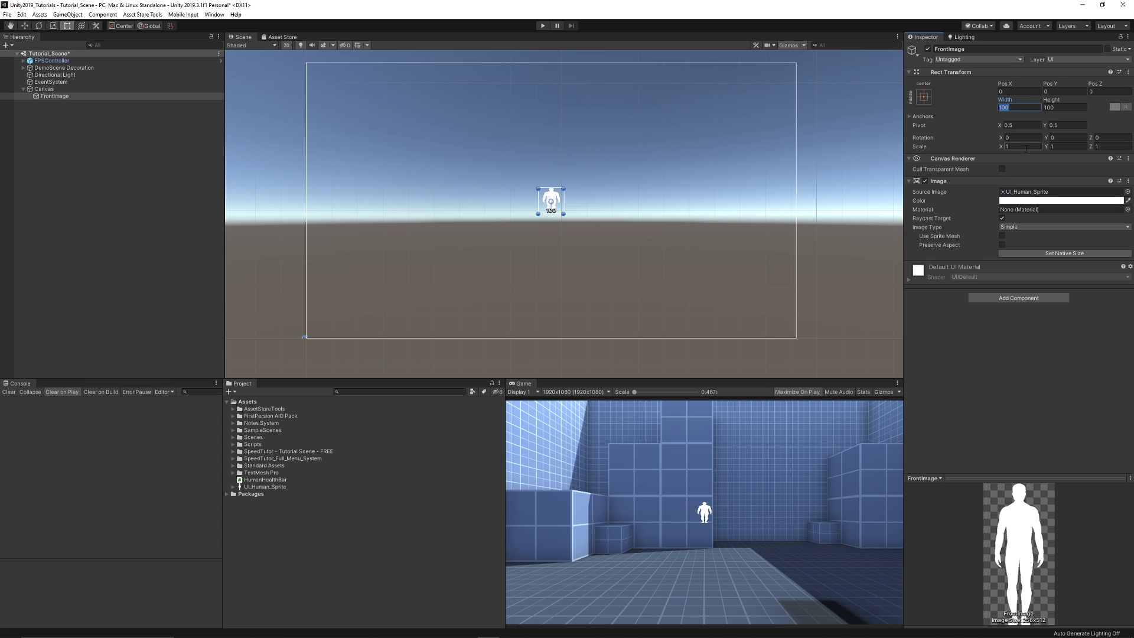
{"action": "type", "text": "5"}
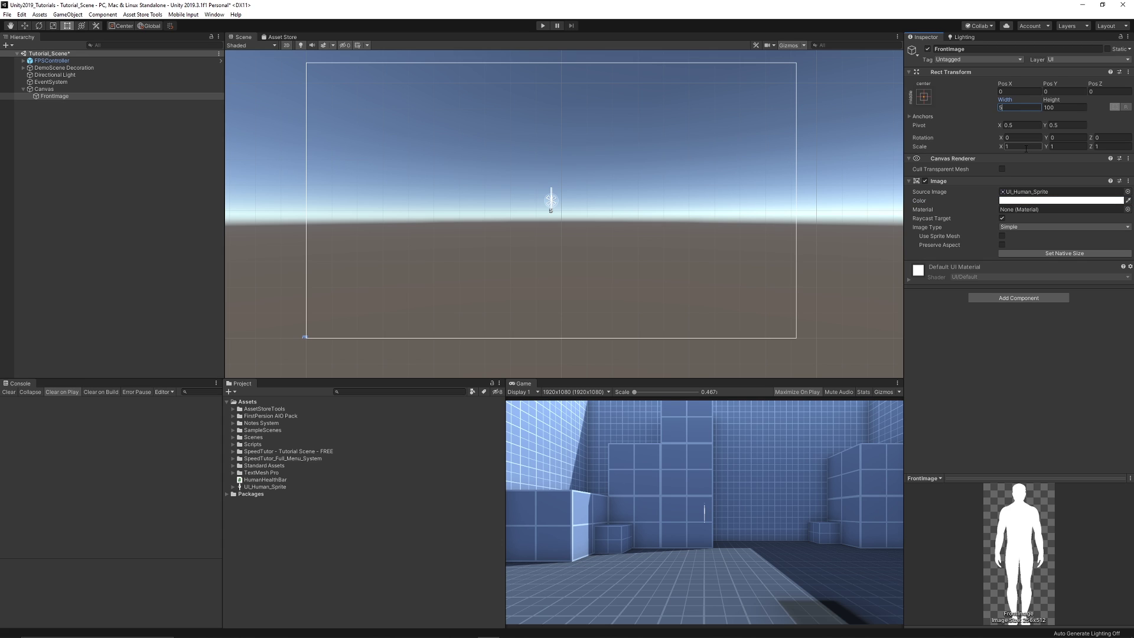
{"action": "type", "text": "56"}
{"action": "key", "text": "Tab"}
{"action": "type", "text": "5"}
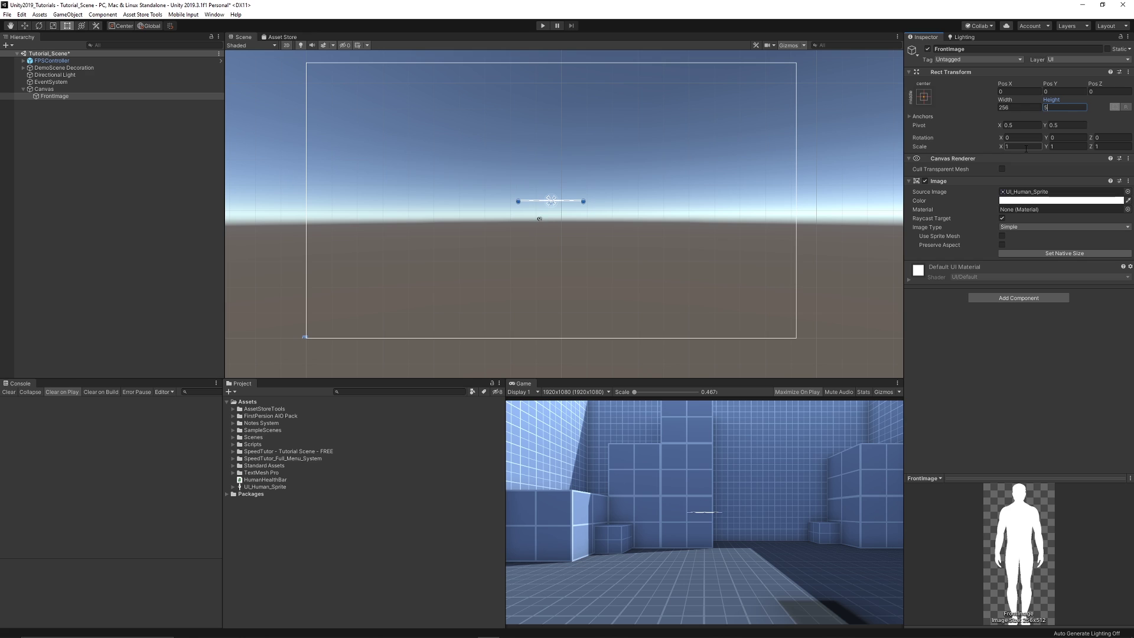
{"action": "type", "text": "12"}
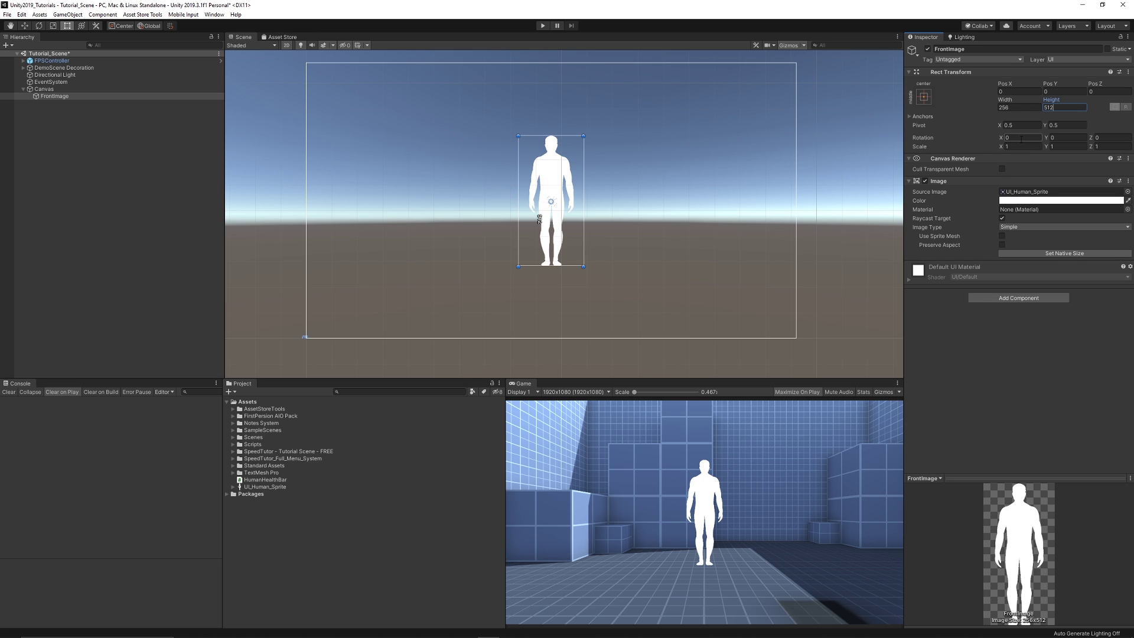
- Scale FrontImage to 0.75 on the X, Y and Z axes
{"action": "left_click", "coordinate": [1021, 145]}
{"action": "type", "text": "0.75"}
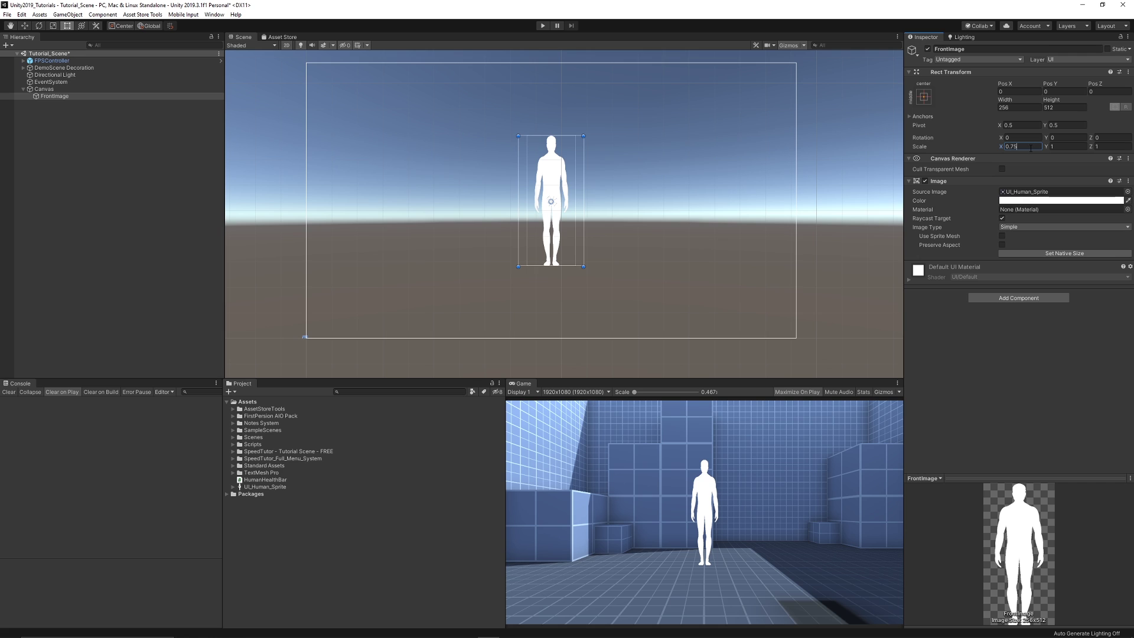
{"action": "left_click", "coordinate": [1066, 146]}
{"action": "type", "text": "0.75"}
{"action": "left_click", "coordinate": [1109, 147]}
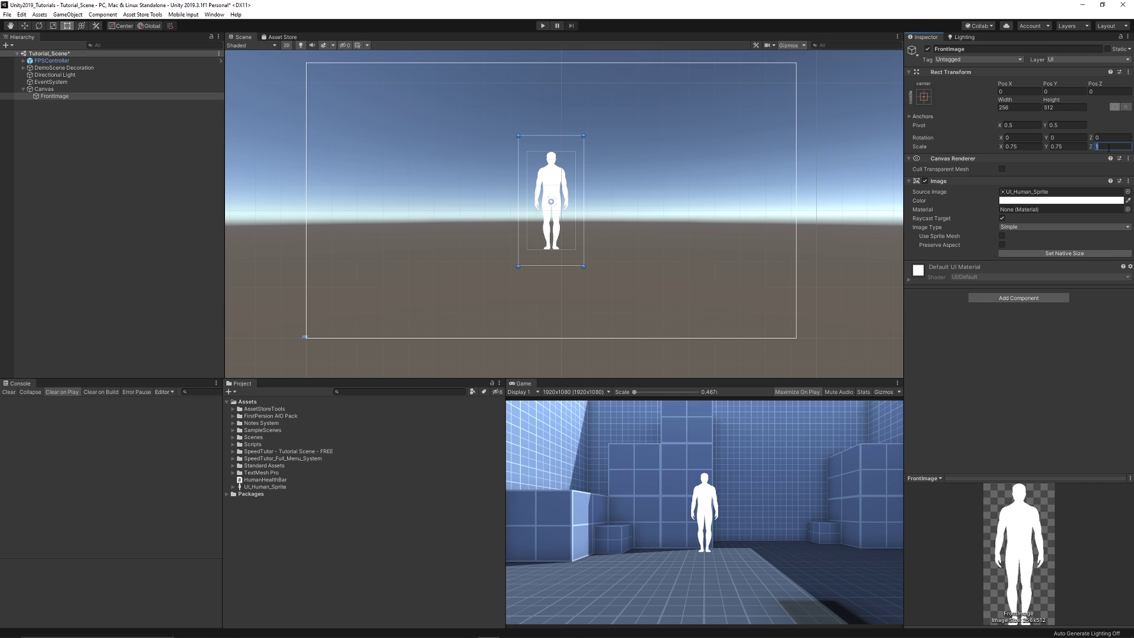
{"action": "type", "text": "0.75"}
- Move the silhouette to the canvas's lower left and anchor it bottom-left
{"action": "middle_click_drag", "start_coordinate": [745, 201], "coordinate": [751, 168]}
{"action": "left_click_drag", "start_coordinate": [561, 146], "coordinate": [355, 213]}
{"action": "left_click", "coordinate": [925, 97]}
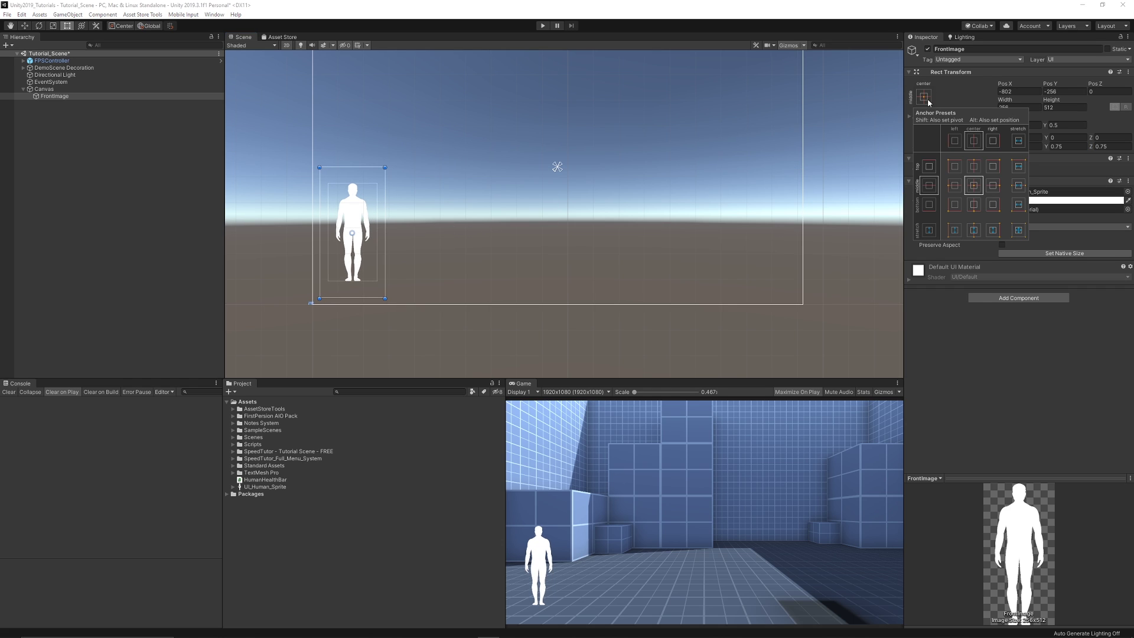
{"action": "left_click", "coordinate": [955, 205]}
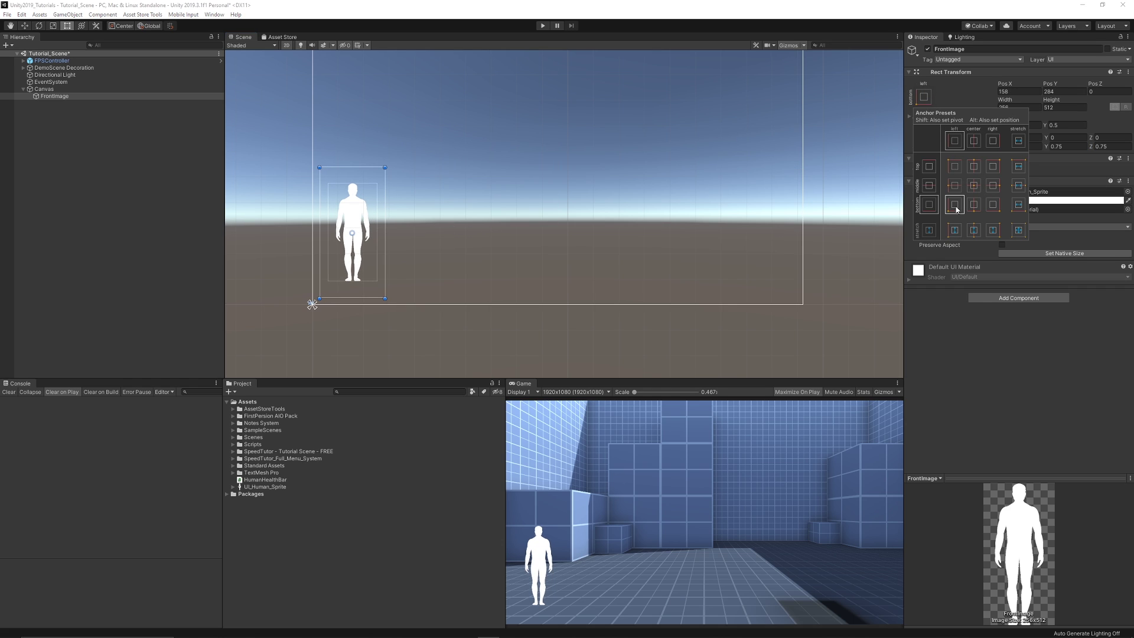
{"action": "left_click", "coordinate": [160, 236]}
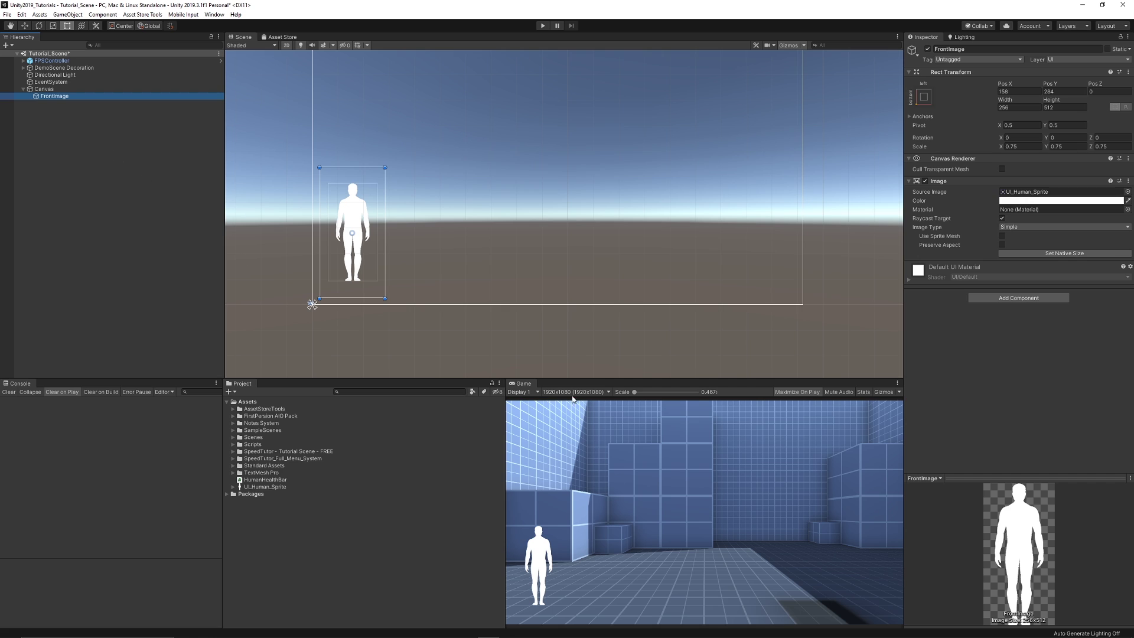
- Tint the FrontImage silhouette red and reselect it
{"action": "left_click", "coordinate": [1063, 201]}
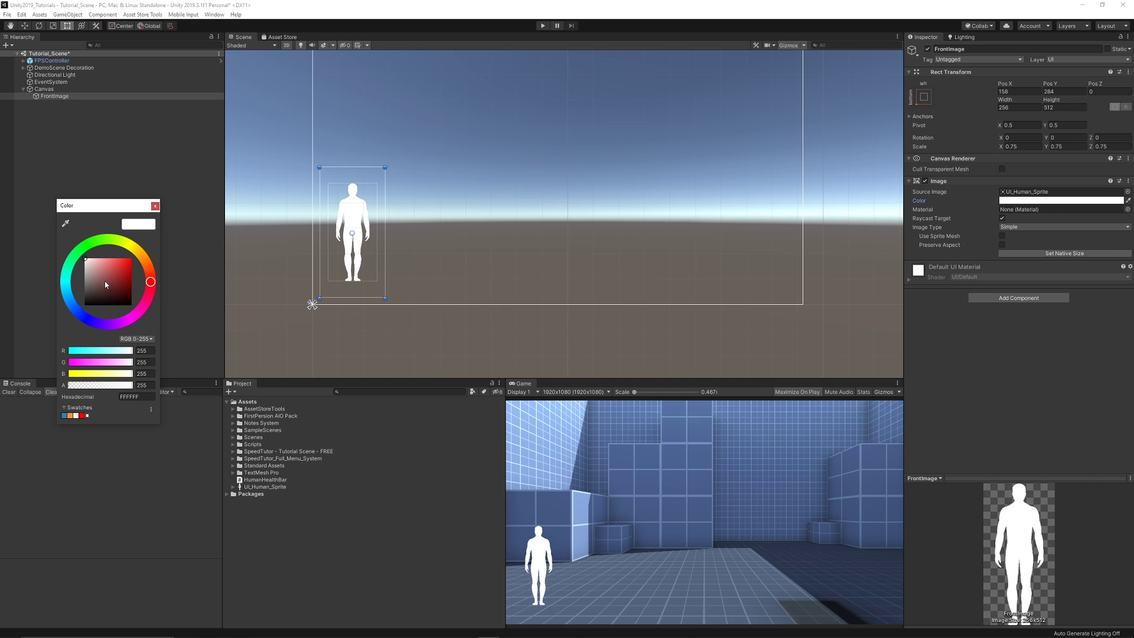
{"action": "left_click_drag", "start_coordinate": [105, 283], "coordinate": [164, 229]}
{"action": "left_click", "coordinate": [155, 205]}
{"action": "left_click", "coordinate": [157, 206]}
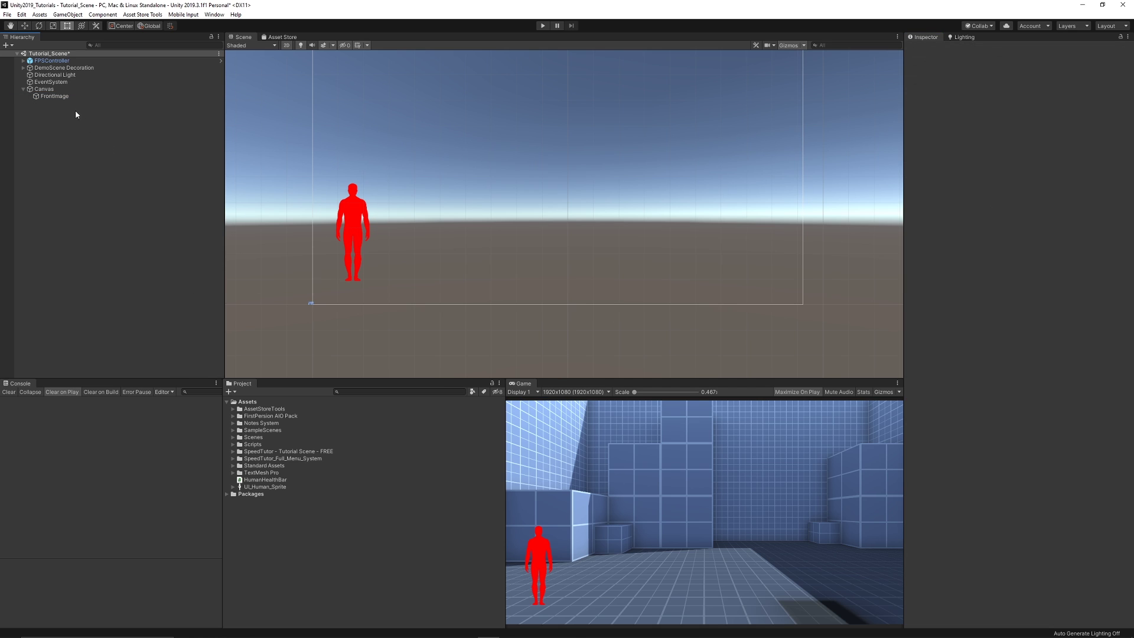
{"action": "left_click", "coordinate": [60, 97]}
- Duplicate FrontImage and name the copy BackImage
{"action": "key", "text": "ctrl+d"}
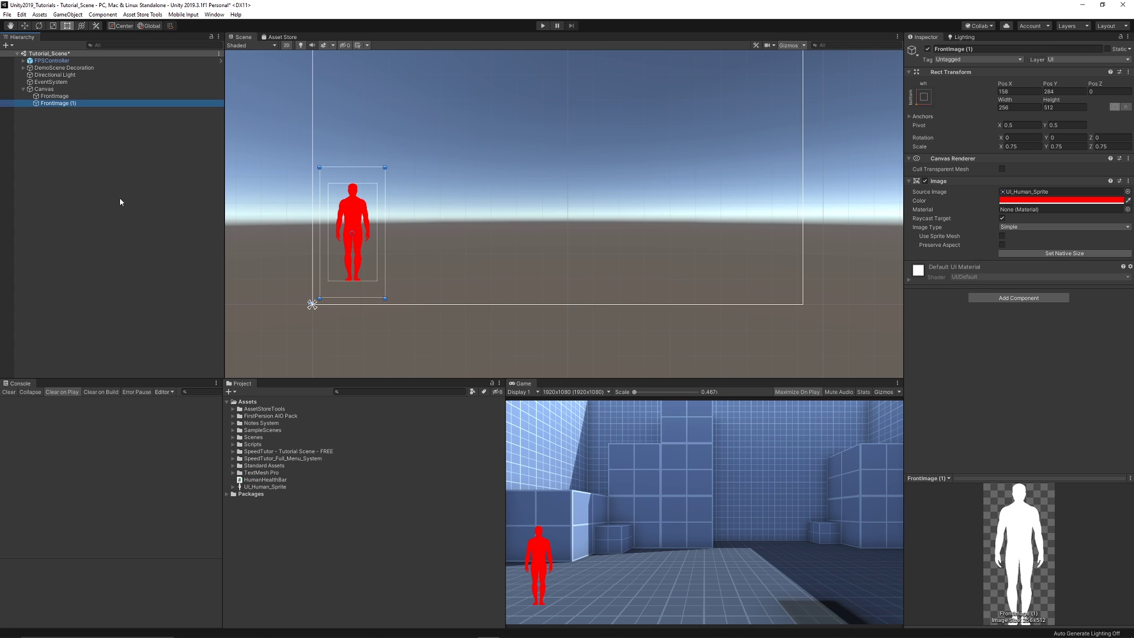
{"action": "key", "text": "F2"}
{"action": "type", "text": "BackImage"}
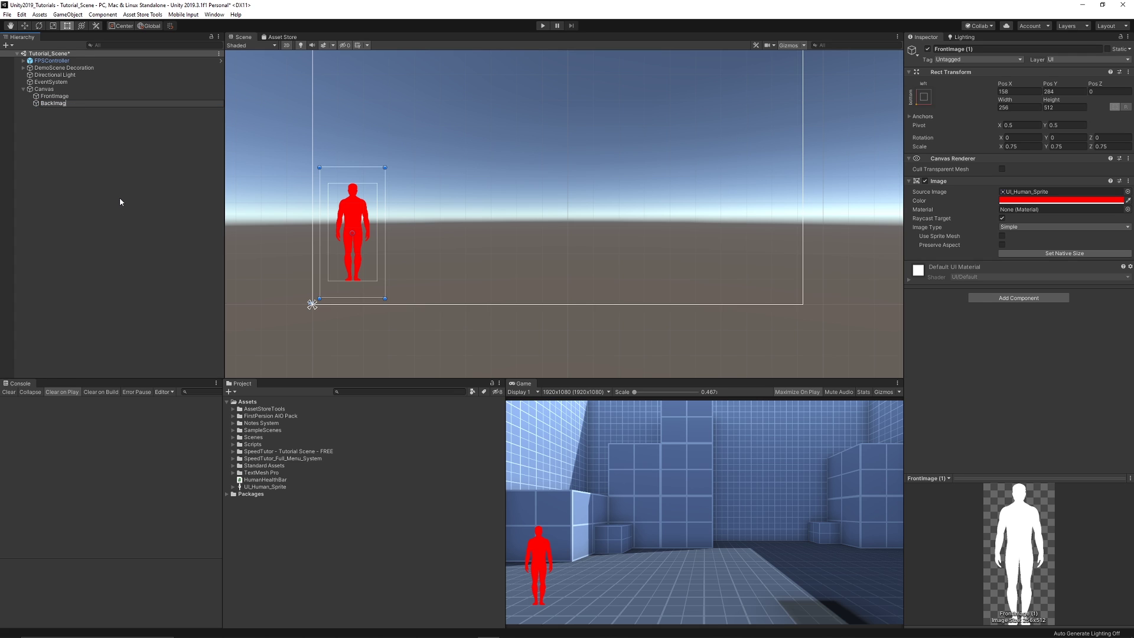
{"action": "key", "text": "Return"}
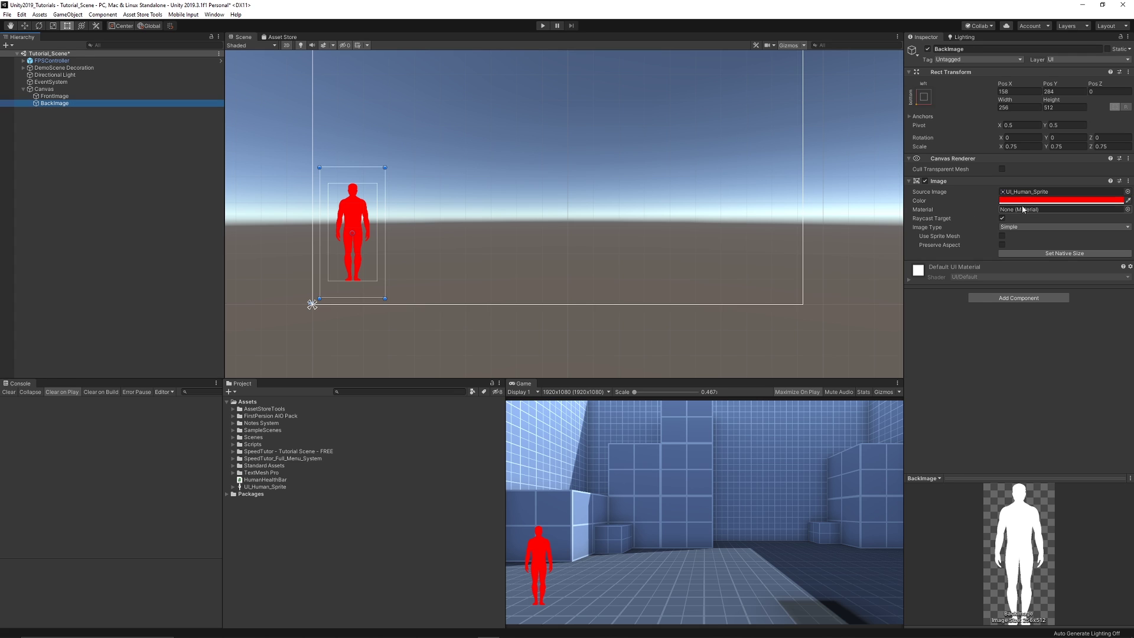
- Color the duplicate green and rename it FrontImage_Green
{"action": "left_click", "coordinate": [1060, 200]}
{"action": "left_click_drag", "start_coordinate": [88, 243], "coordinate": [85, 245]}
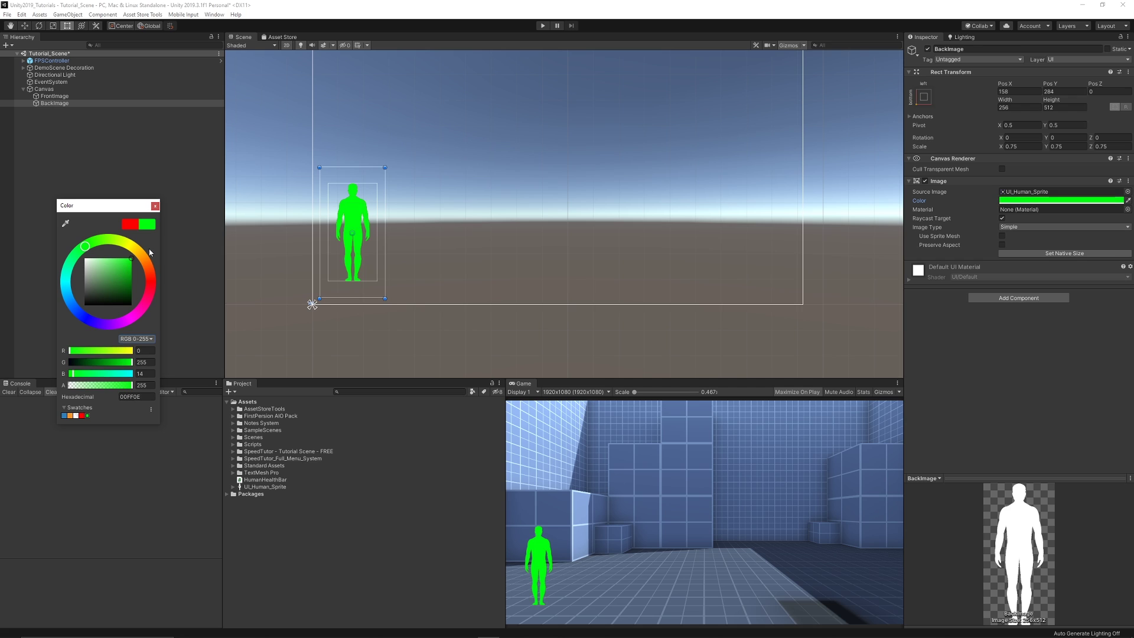
{"action": "left_click", "coordinate": [155, 205]}
{"action": "left_click", "coordinate": [129, 226]}
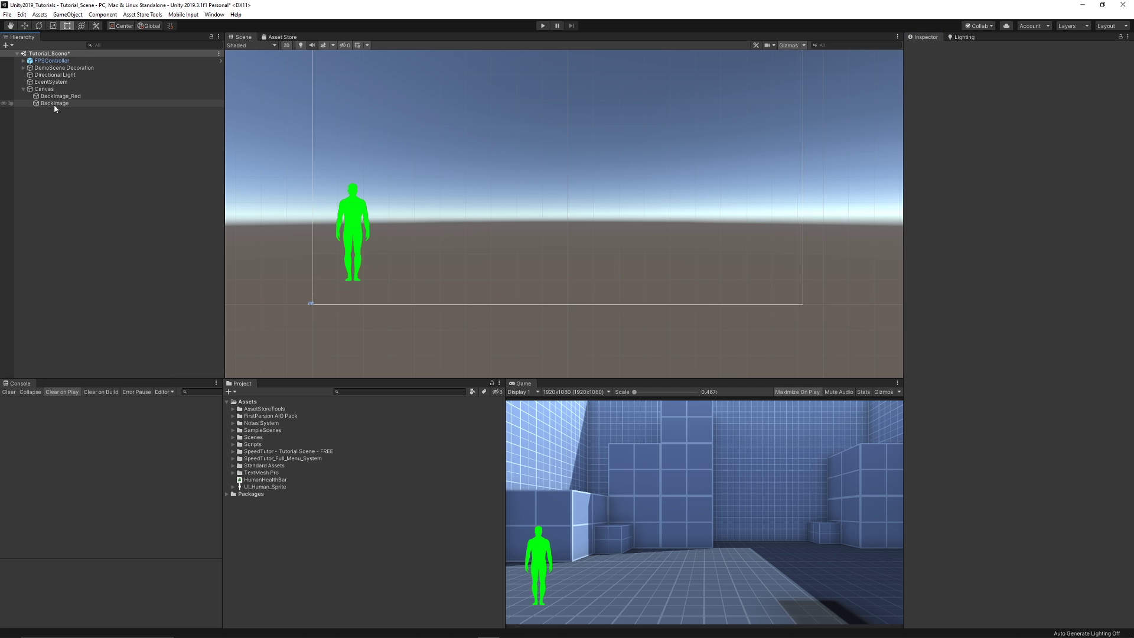
{"action": "left_click", "coordinate": [54, 104]}
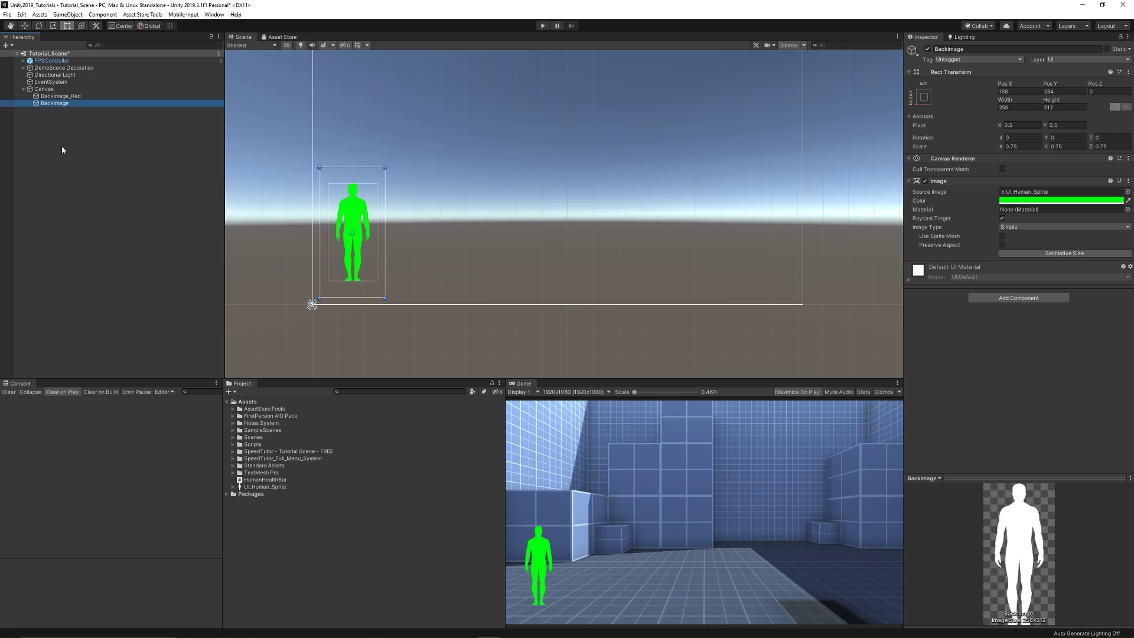
{"action": "left_click", "coordinate": [59, 105]}
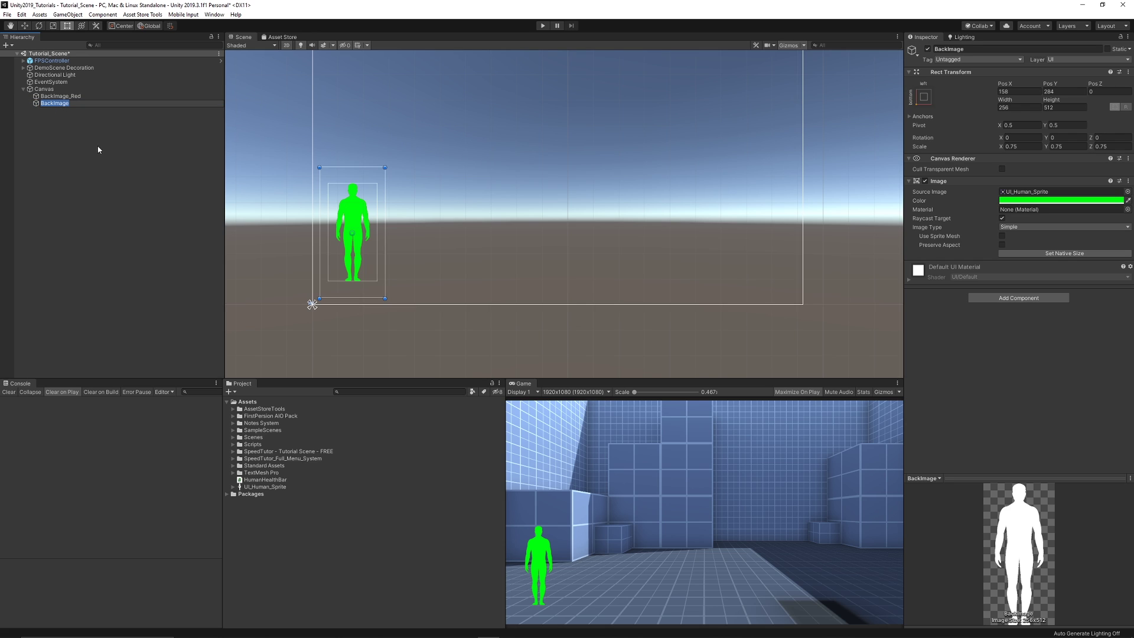
{"action": "key", "text": "BackSpace"}
{"action": "type", "text": "FrontImage_Green"}
{"action": "key", "text": "Return"}
- Save the scene and toggle FrontImage_Green's visibility to check the red figure beneath
{"action": "key", "text": "ctrl+s"}
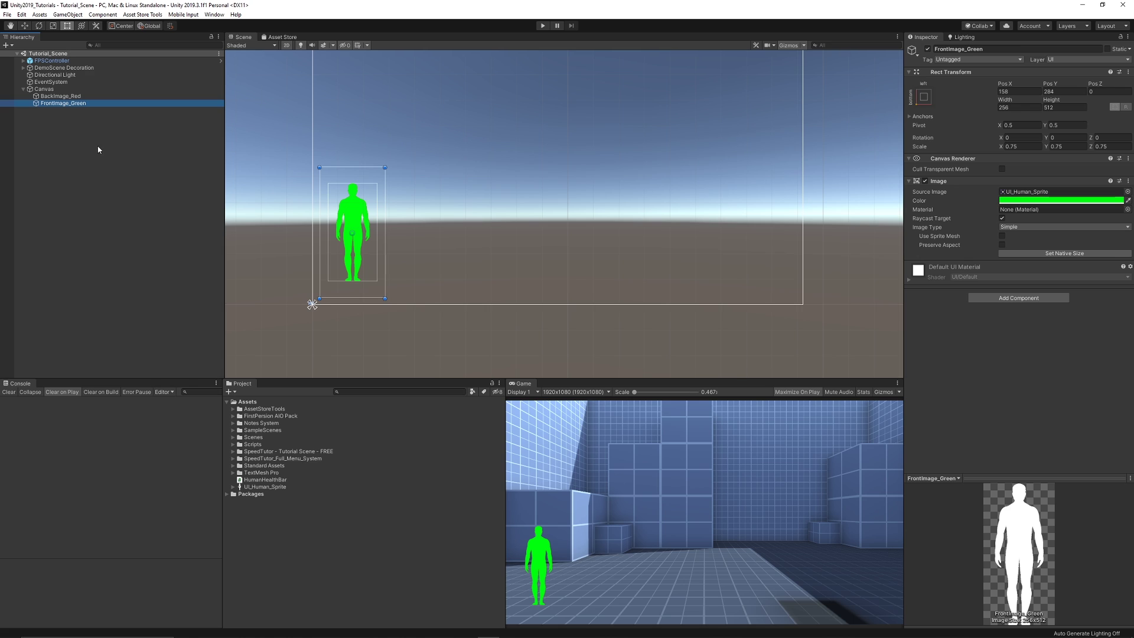
{"action": "left_click", "coordinate": [927, 49]}
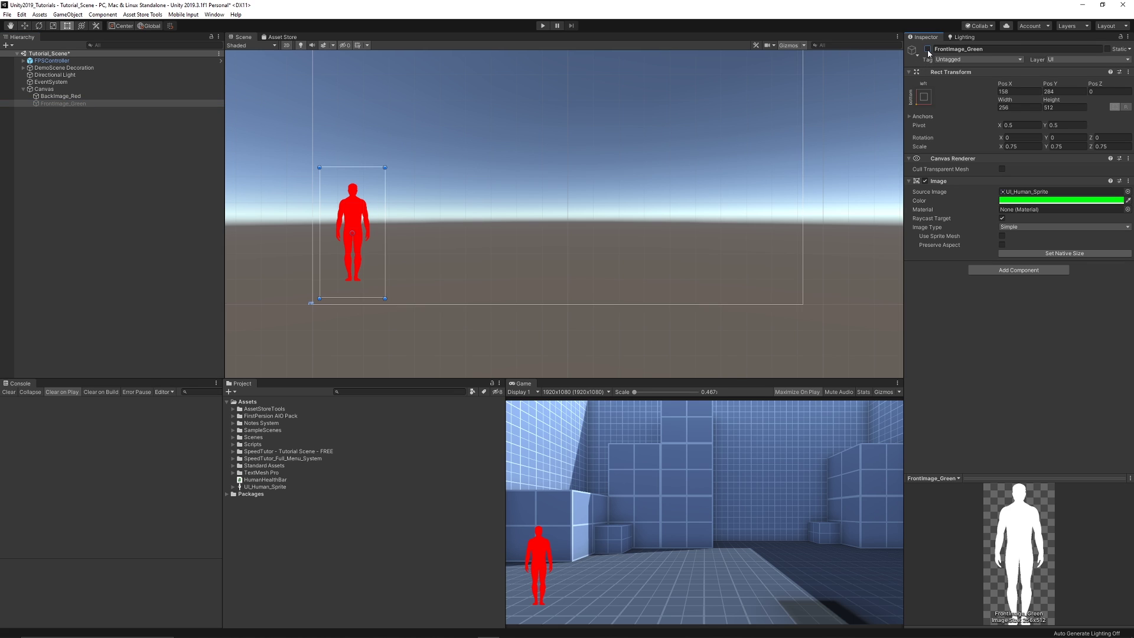
{"action": "left_click", "coordinate": [927, 49]}
{"action": "left_click", "coordinate": [79, 188]}
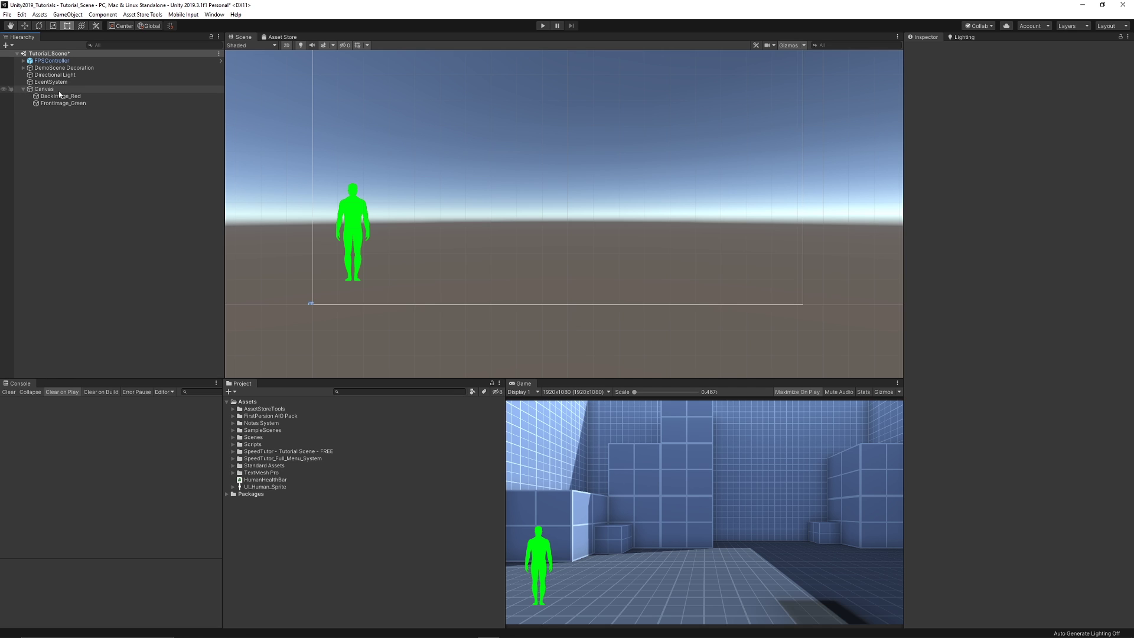
- Make FrontImage_Green a Filled image using the Vertical fill method, previewing a lower fill
{"action": "left_click", "coordinate": [69, 104]}
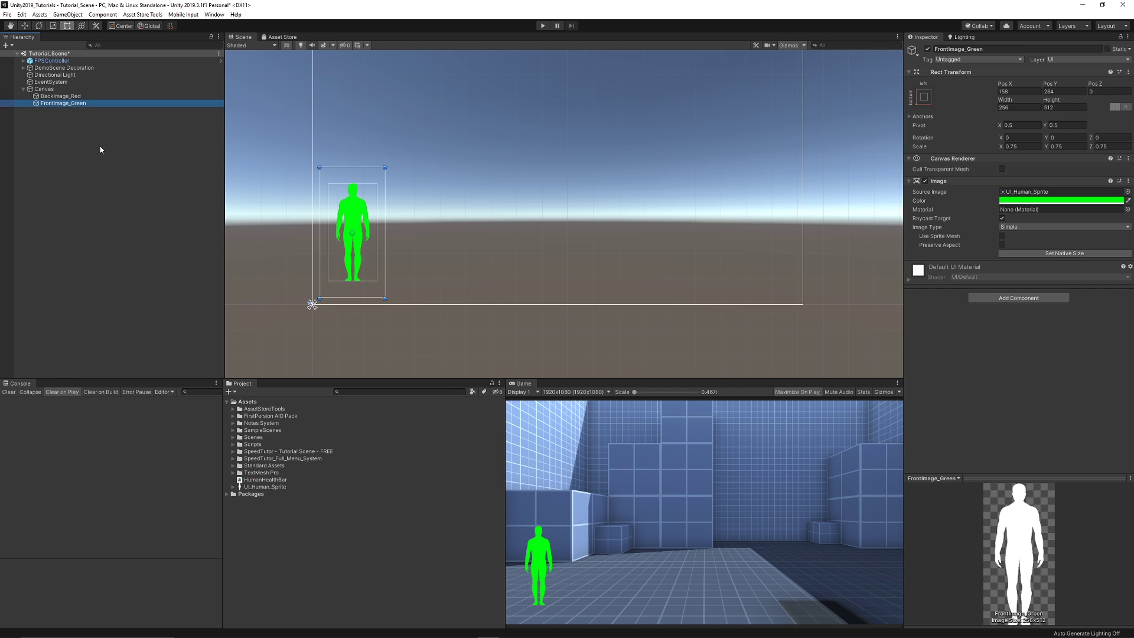
{"action": "left_click", "coordinate": [1023, 227]}
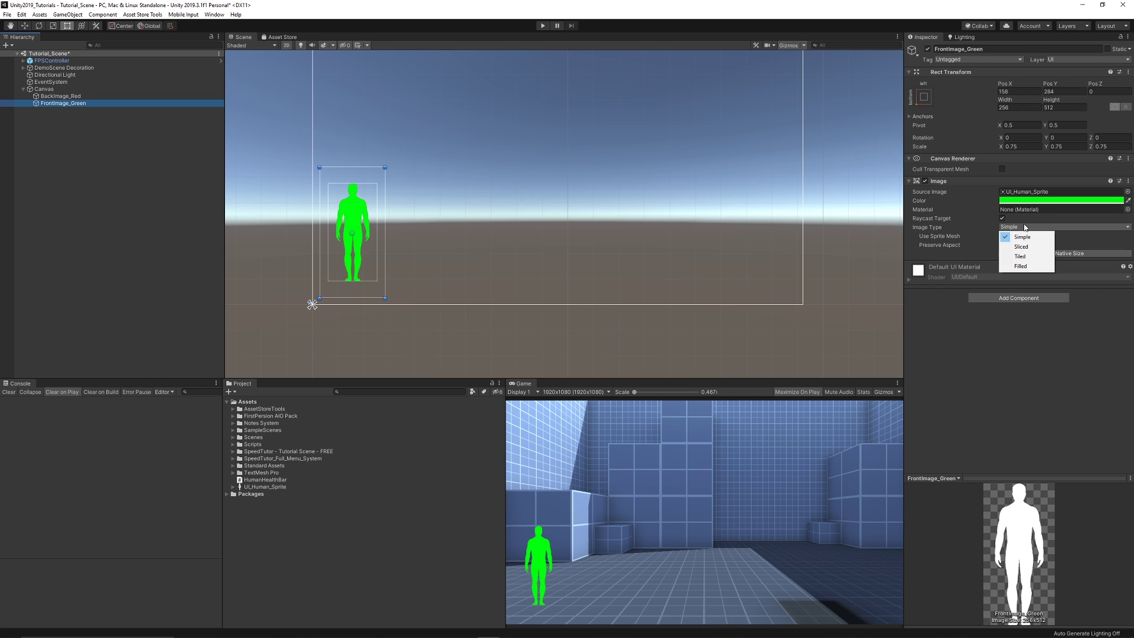
{"action": "left_click", "coordinate": [1026, 266]}
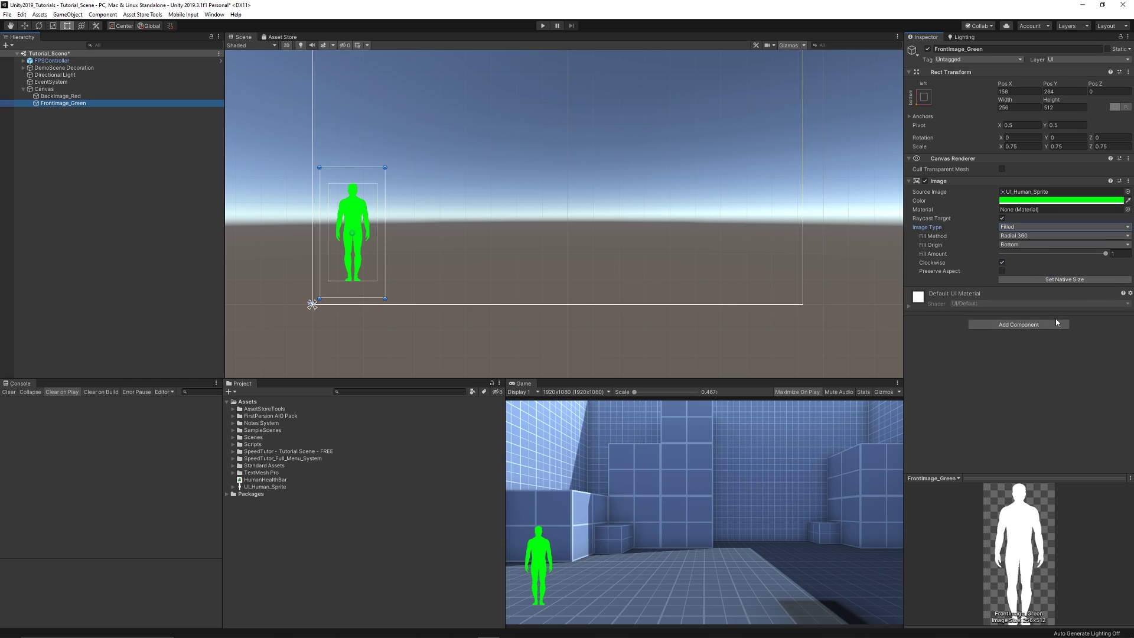
{"action": "left_click", "coordinate": [1020, 236]}
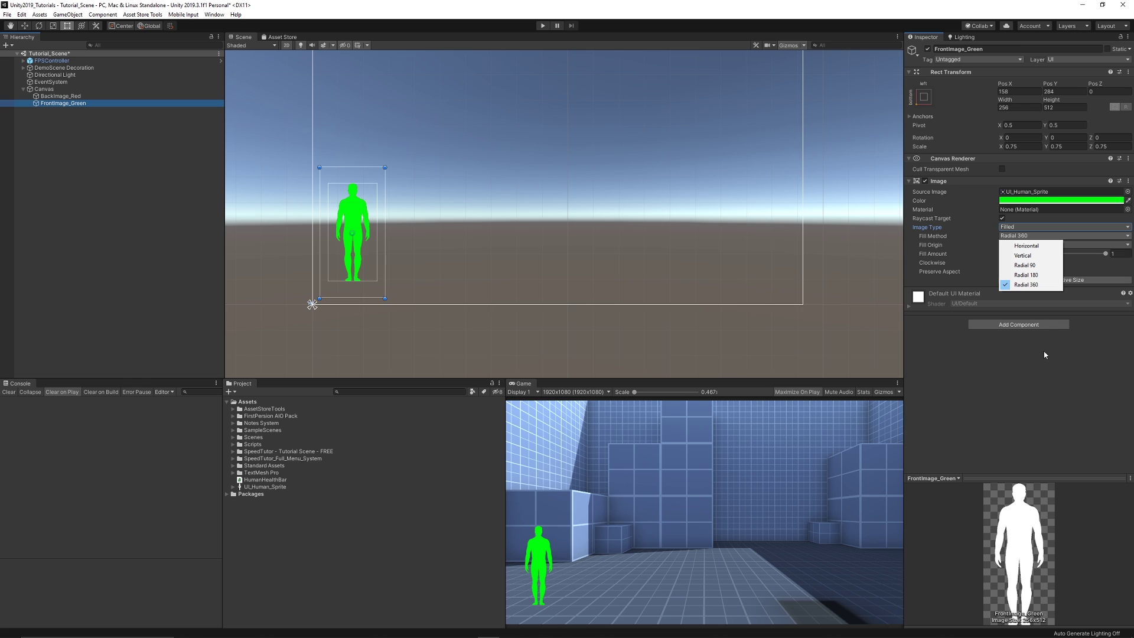
{"action": "left_click", "coordinate": [1036, 256]}
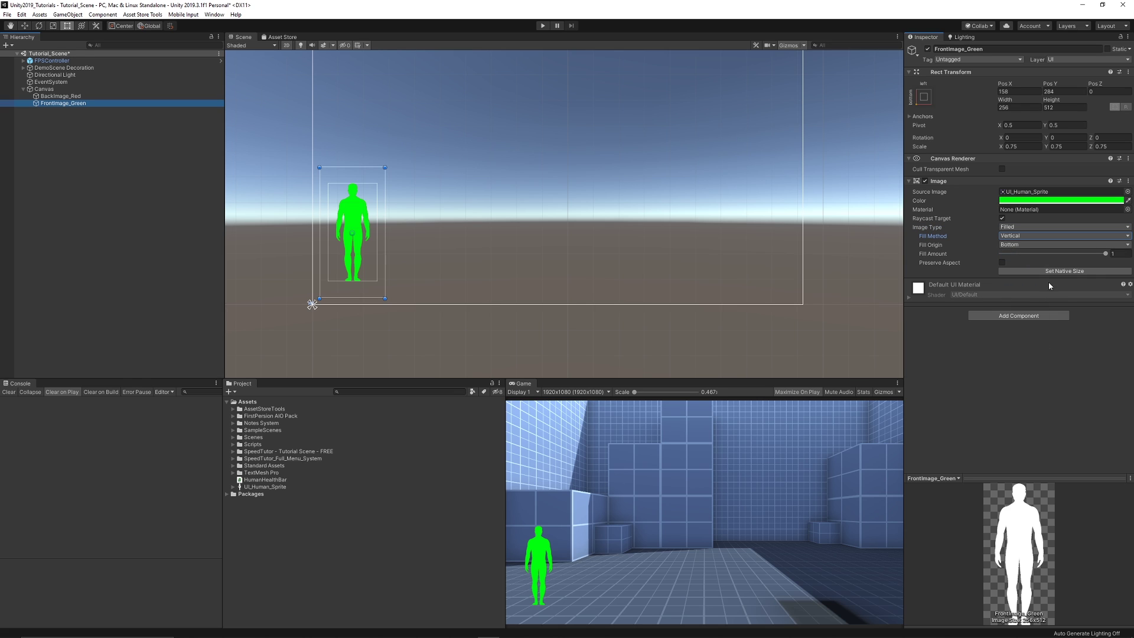
{"action": "mouse_move", "coordinate": [1103, 255]}
{"action": "left_mouse_down"}
{"action": "mouse_move", "coordinate": [1012, 262]}
{"action": "mouse_move", "coordinate": [1016, 274]}
{"action": "mouse_move", "coordinate": [1107, 260]}
{"action": "left_mouse_up"}
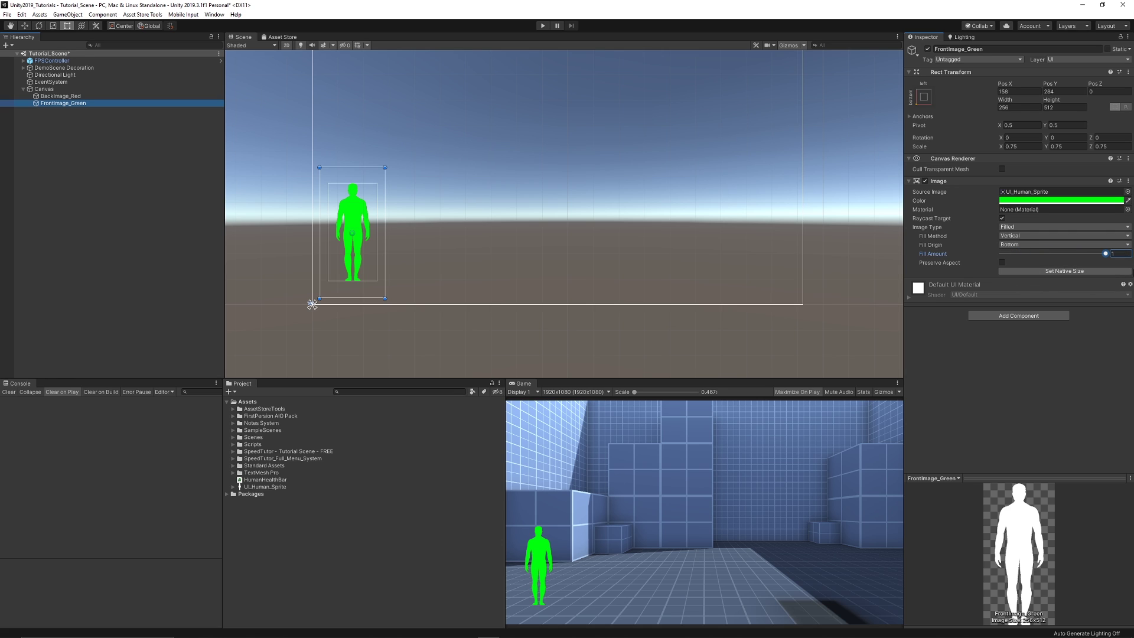
- Try a Top fill origin at about 0.754 fill, then settle on Bottom origin
{"action": "left_click", "coordinate": [1012, 237]}
{"action": "left_click", "coordinate": [1022, 252]}
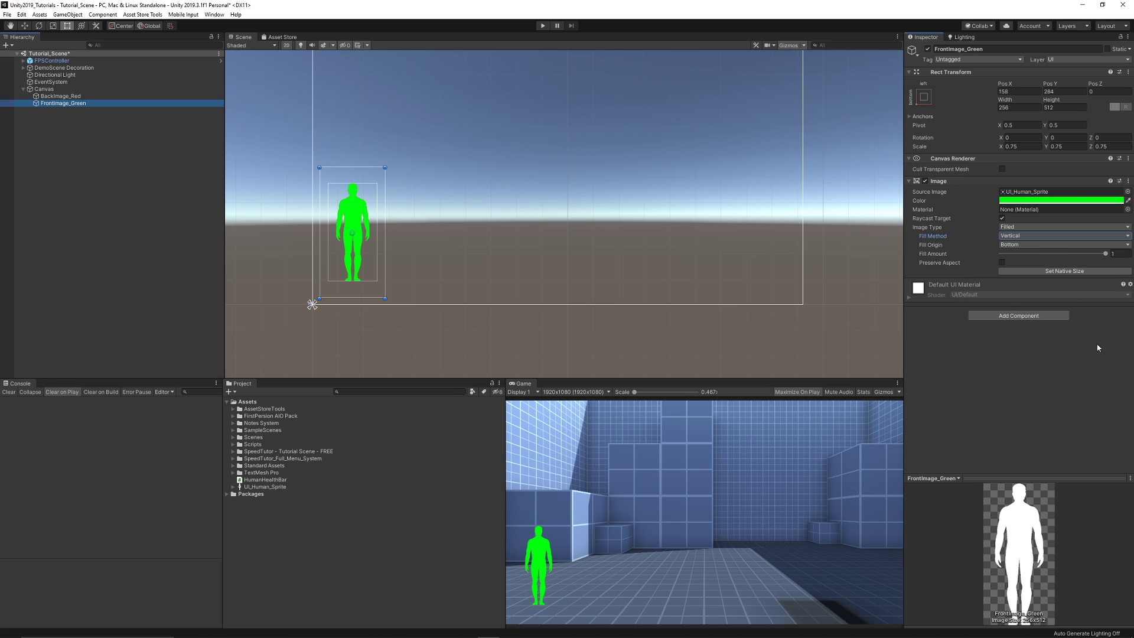
{"action": "left_click", "coordinate": [1016, 243]}
{"action": "left_click", "coordinate": [1012, 261]}
{"action": "mouse_move", "coordinate": [1105, 254]}
{"action": "left_mouse_down"}
{"action": "mouse_move", "coordinate": [944, 261]}
{"action": "mouse_move", "coordinate": [1110, 259]}
{"action": "left_mouse_up"}
{"action": "left_click", "coordinate": [1016, 244]}
{"action": "left_click", "coordinate": [1015, 252]}
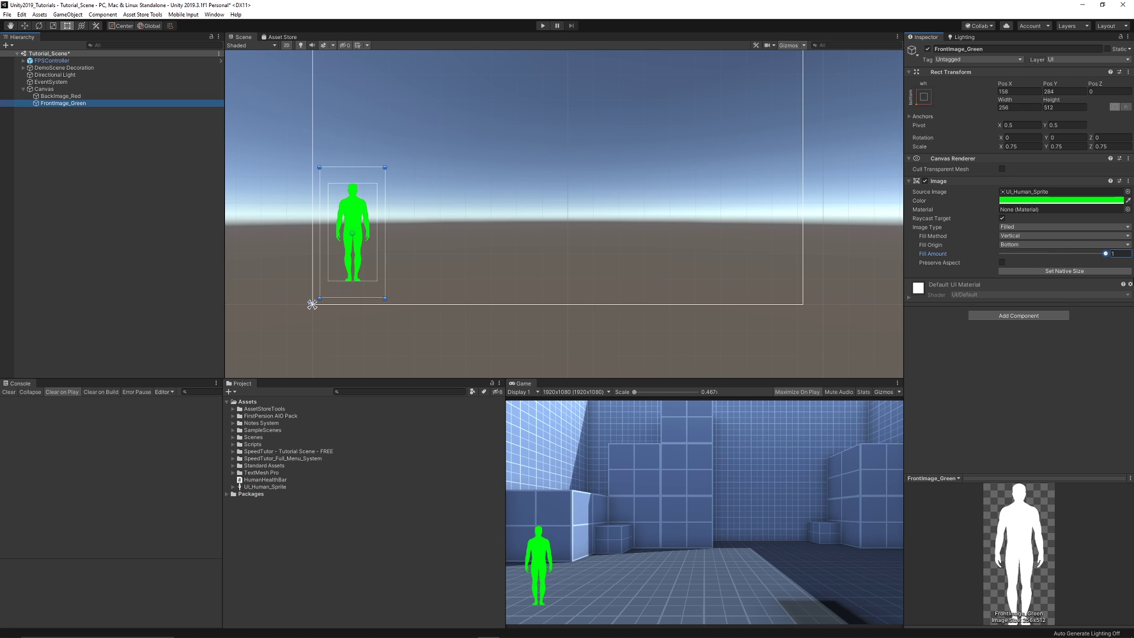
{"action": "left_click", "coordinate": [99, 233]}
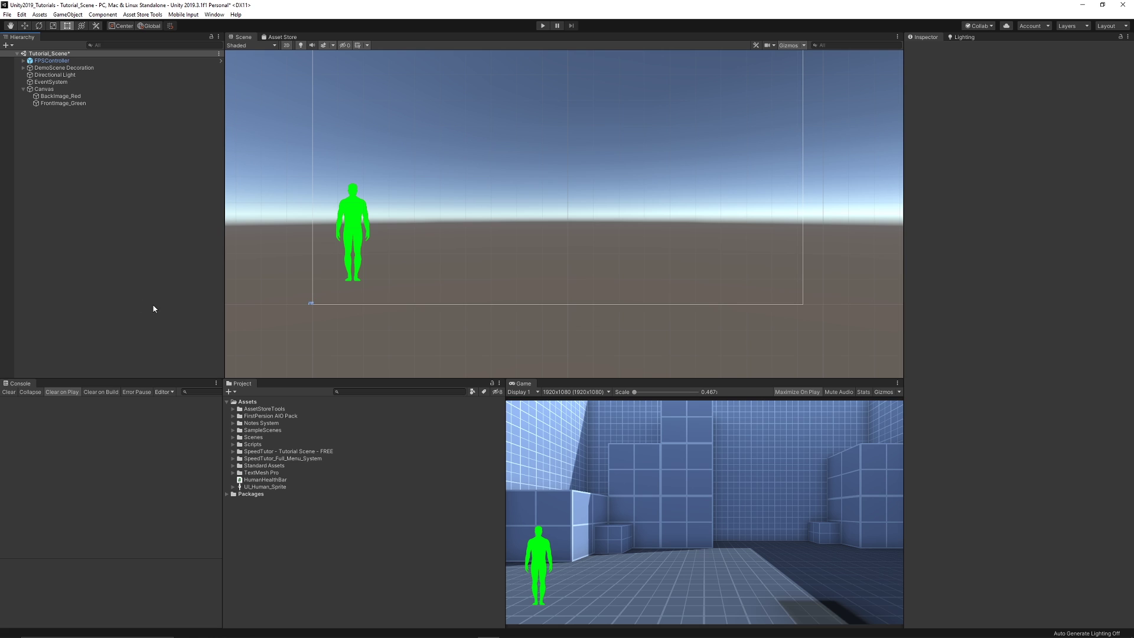
- Create an empty GameObject at the origin and rename it HealthController
{"action": "right_click", "coordinate": [61, 149]}
{"action": "left_click", "coordinate": [100, 232]}
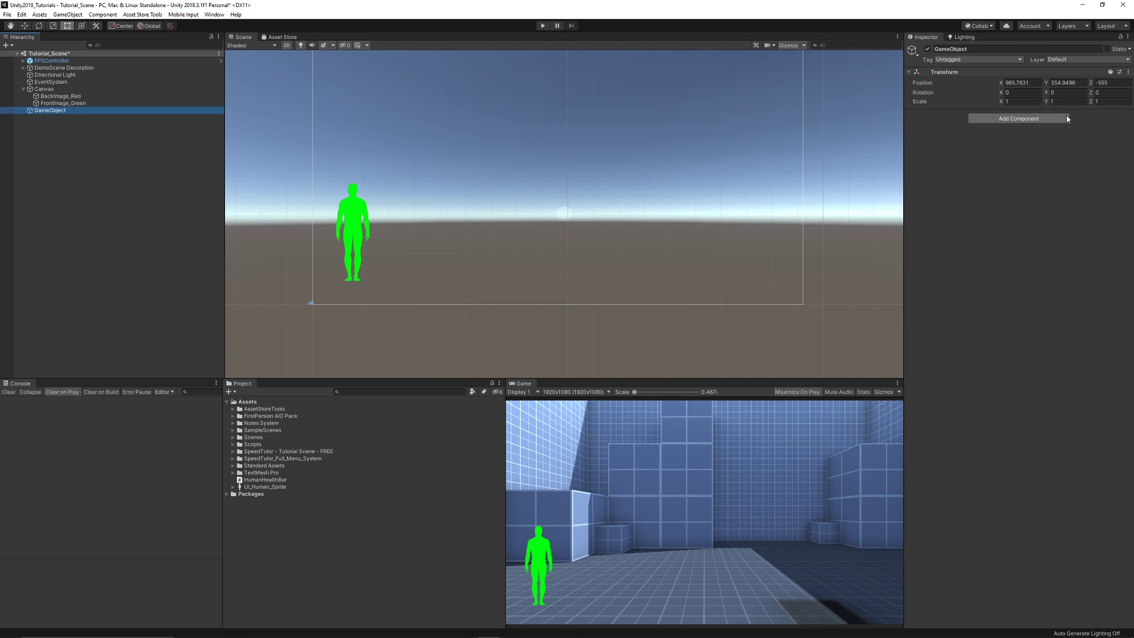
{"action": "right_click", "coordinate": [930, 72]}
{"action": "left_click", "coordinate": [945, 75]}
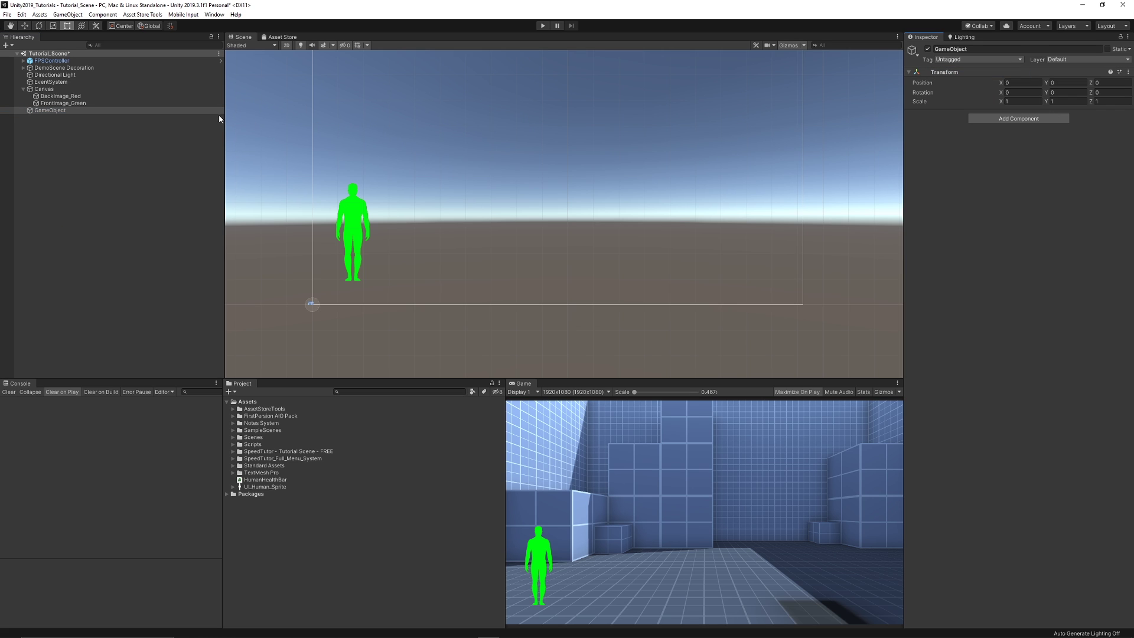
{"action": "left_click", "coordinate": [54, 112]}
{"action": "key", "text": "F2"}
{"action": "type", "text": "HealthController"}
{"action": "key", "text": "Return"}
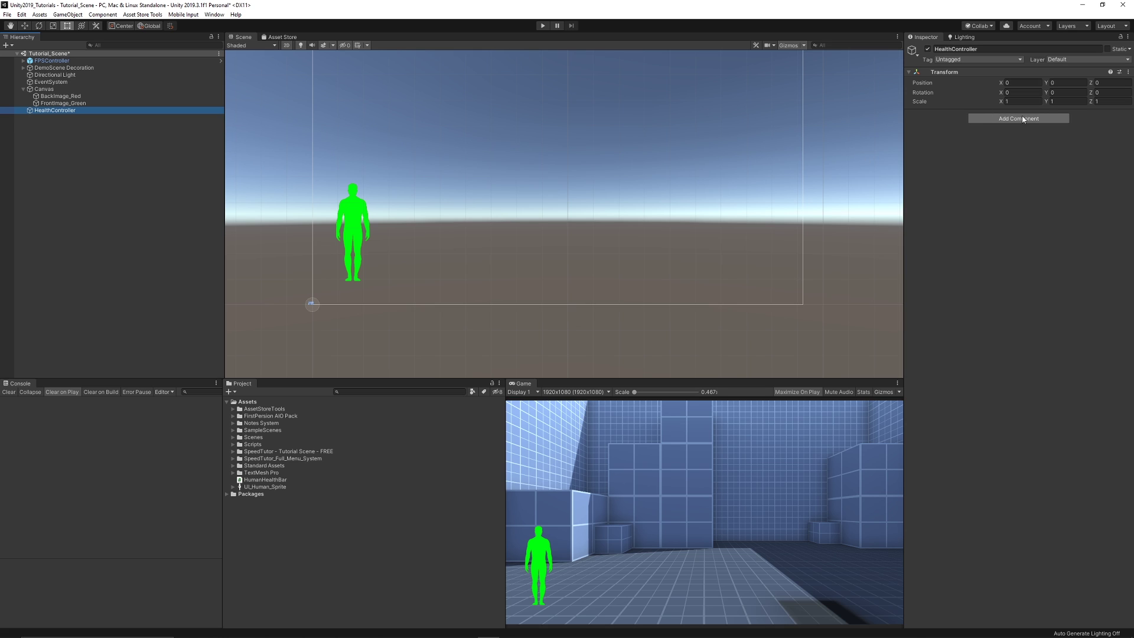
- Create and attach a new script named HeathScript to HealthController
{"action": "left_click", "coordinate": [1022, 119]}
{"action": "type", "text": "HeathScript"}
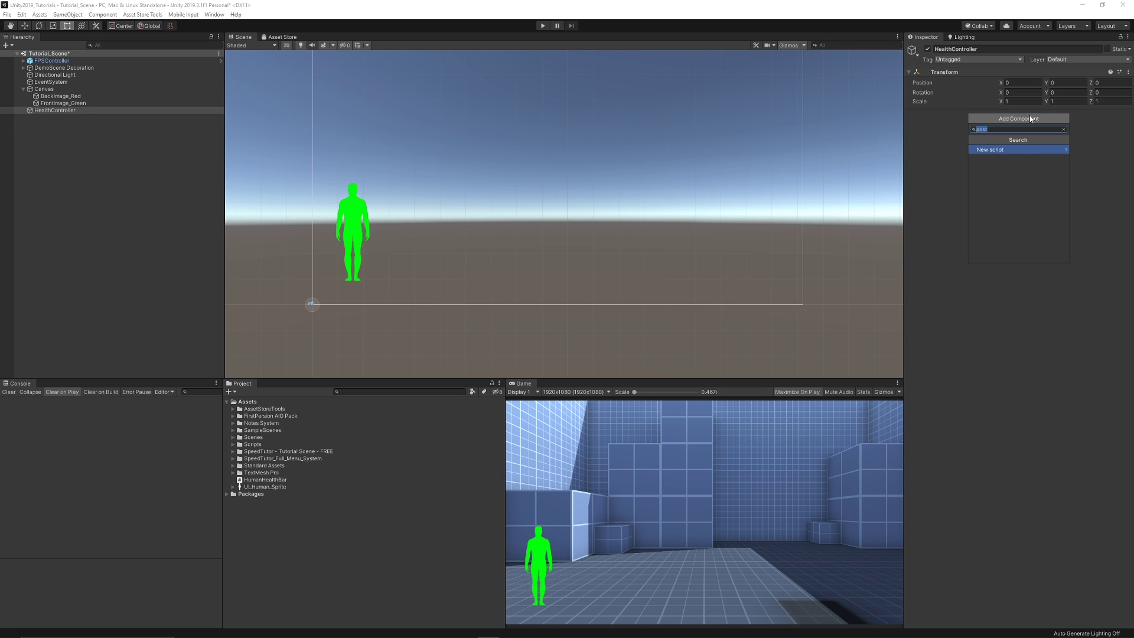
{"action": "key", "text": "Return"}
{"action": "left_click", "coordinate": [1019, 255]}
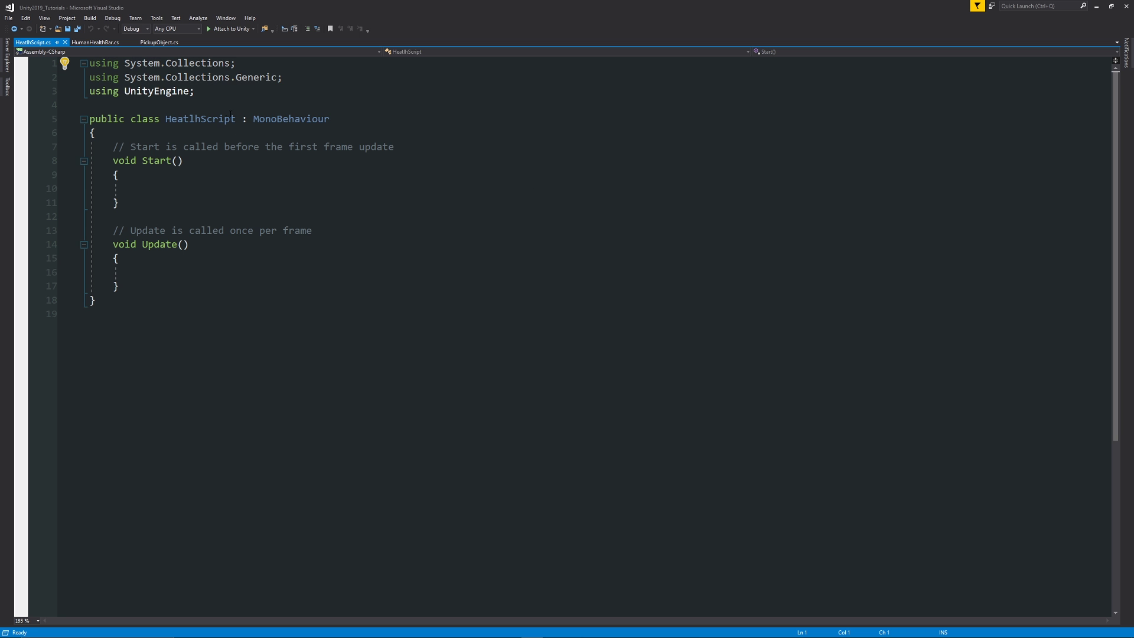
- Add 'using UnityEngine.UI;' and delete the Start and Update methods
{"action": "left_click", "coordinate": [312, 86]}
{"action": "key", "text": "Return"}
{"action": "type", "text": "using "}
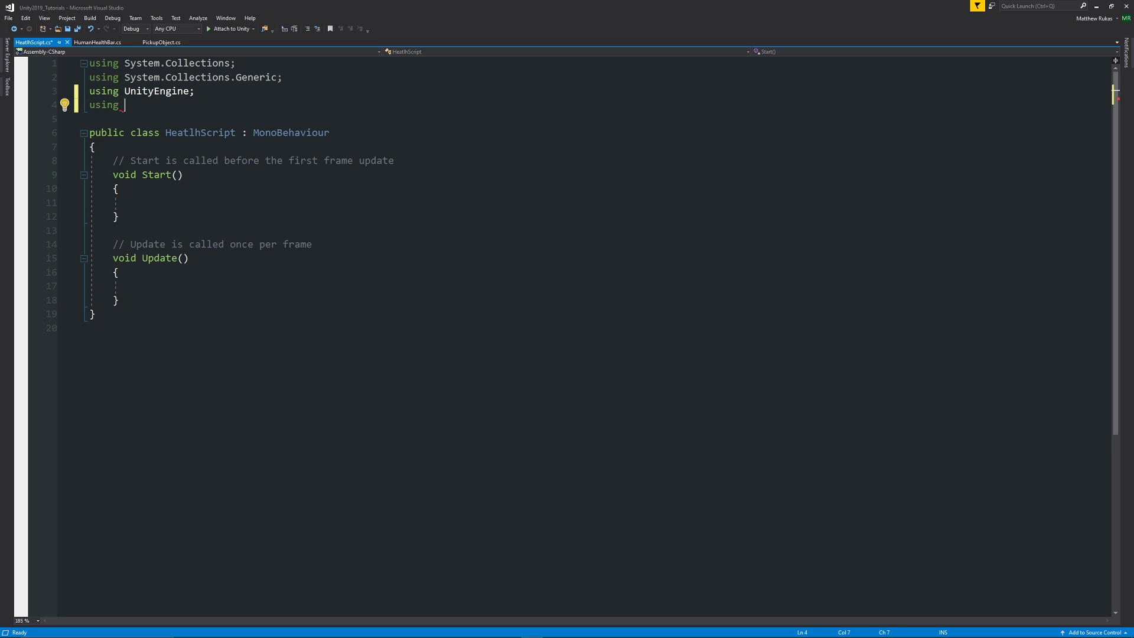
{"action": "type", "text": "UnityEngine.UI;"}
{"action": "left_click_drag", "start_coordinate": [145, 300], "coordinate": [90, 160]}
{"action": "key", "text": "Delete"}
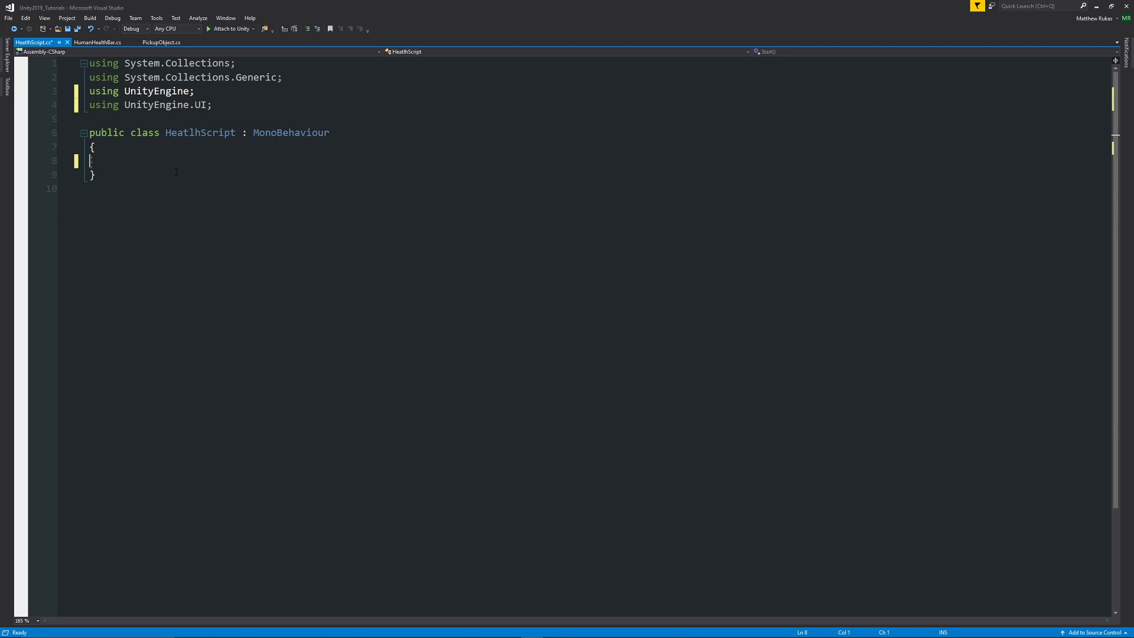
- Declare serialized private fields playerHealth and maxHealth (float) and healthImage (Image)
{"action": "key", "text": "Tab"}
{"action": "type", "text": "[ser"}
{"action": "type", "text": "]"}
{"action": "type", "text": " private float pla"}
{"action": "type", "text": "ayerHealth;"}
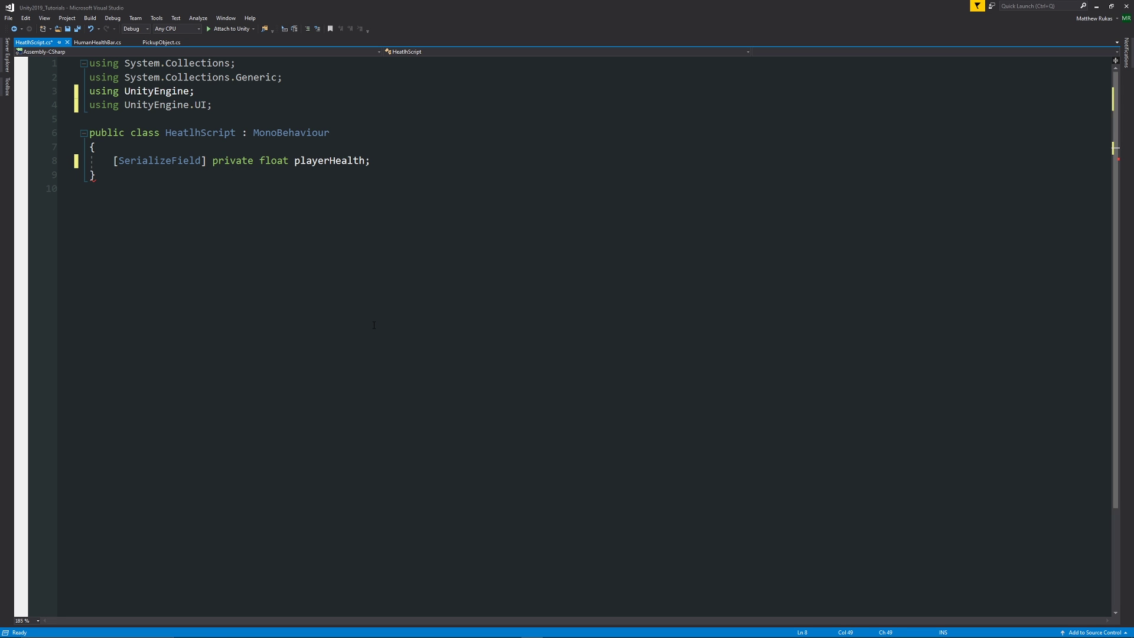
{"action": "key", "text": "Return"}
{"action": "type", "text": "s[er]"}
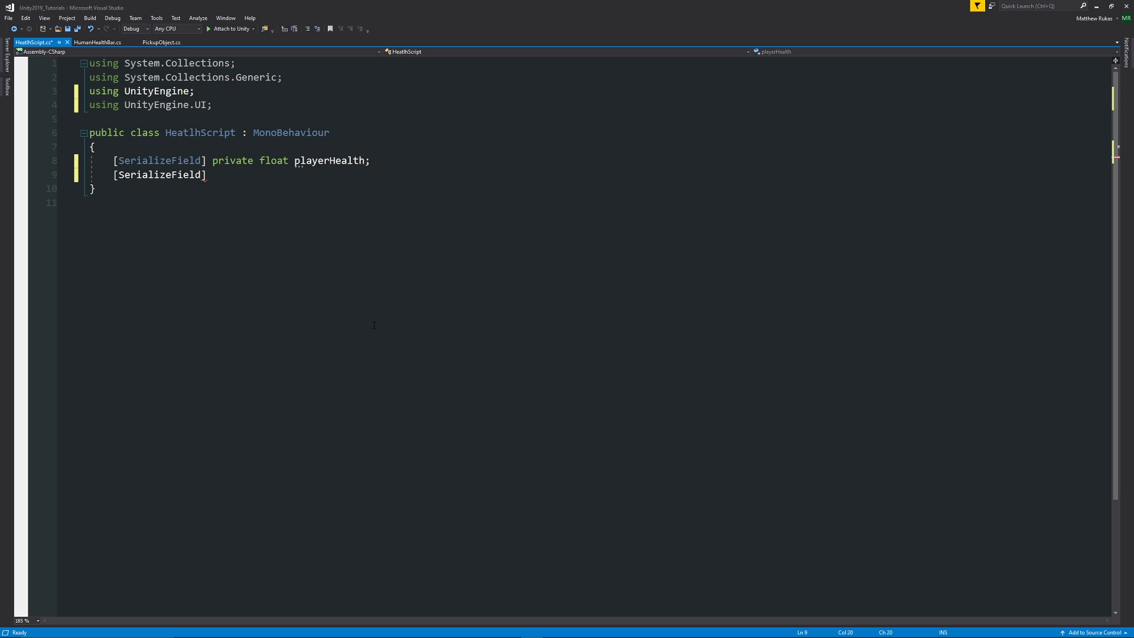
{"action": "type", "text": " private float "}
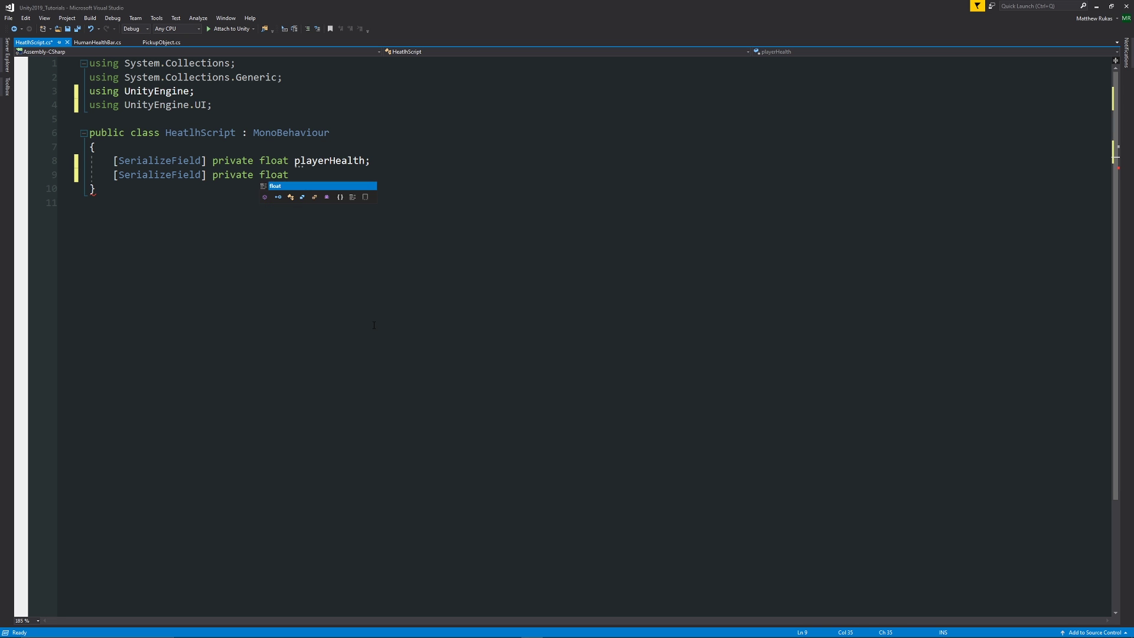
{"action": "type", "text": "maxHealth;"}
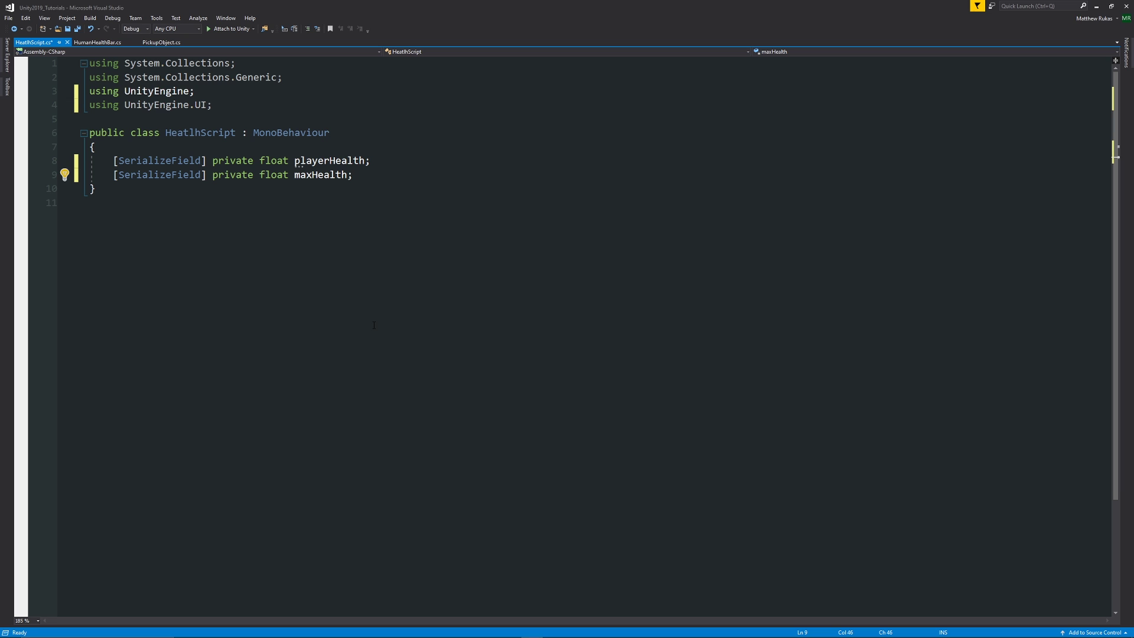
{"action": "key", "text": "Return"}
{"action": "type", "text": "[SerializeField]"}
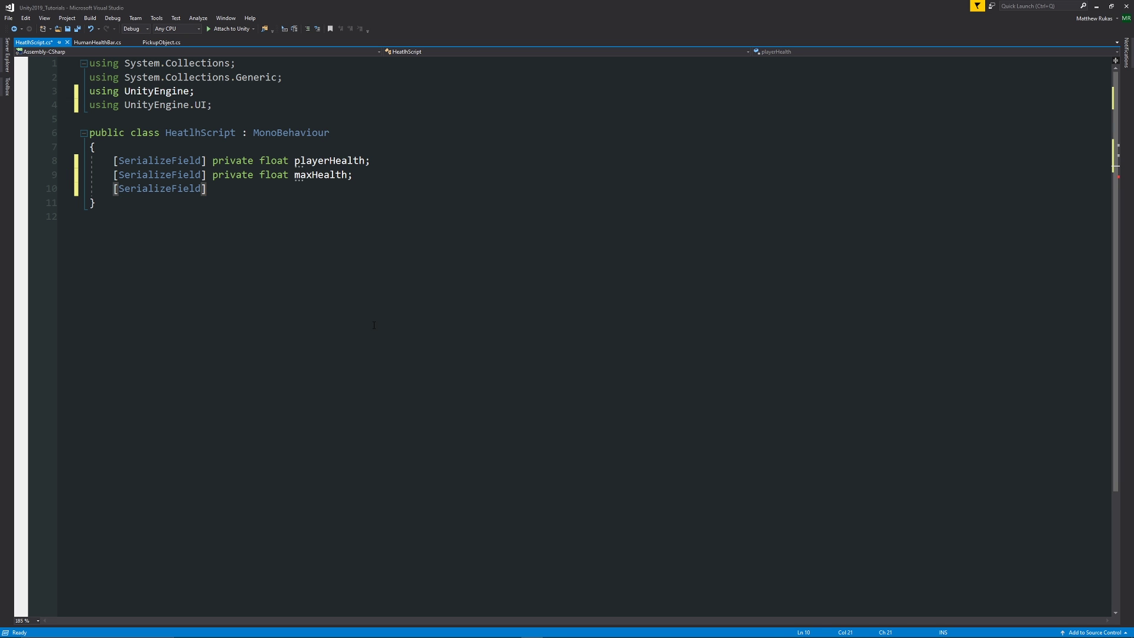
{"action": "type", "text": " private iMAG"}
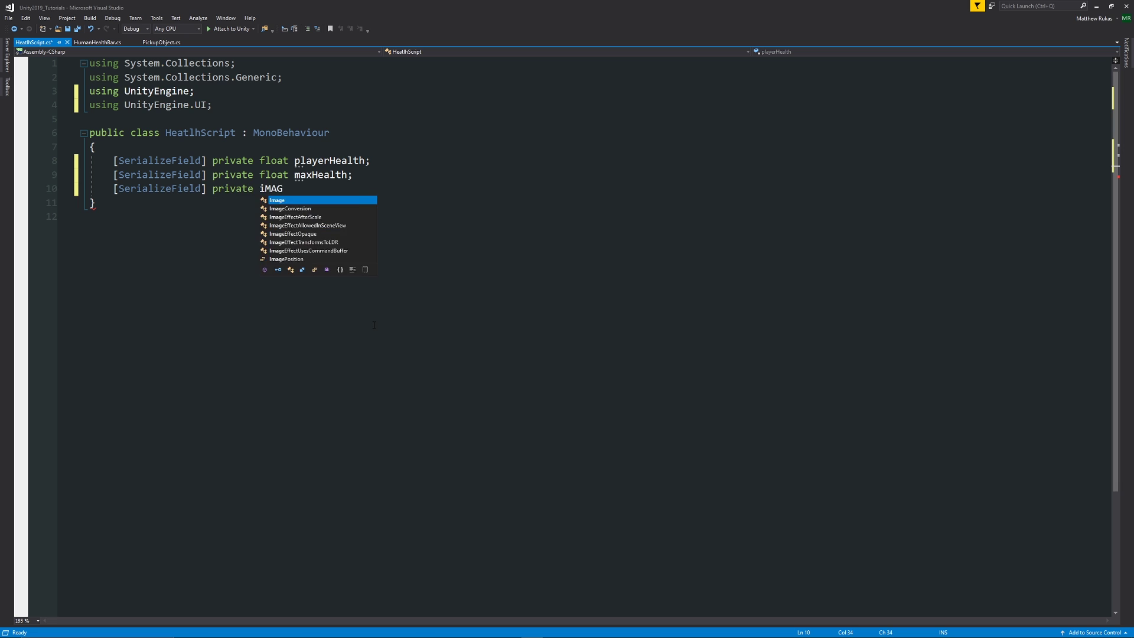
{"action": "type", "text": " HEALT"}
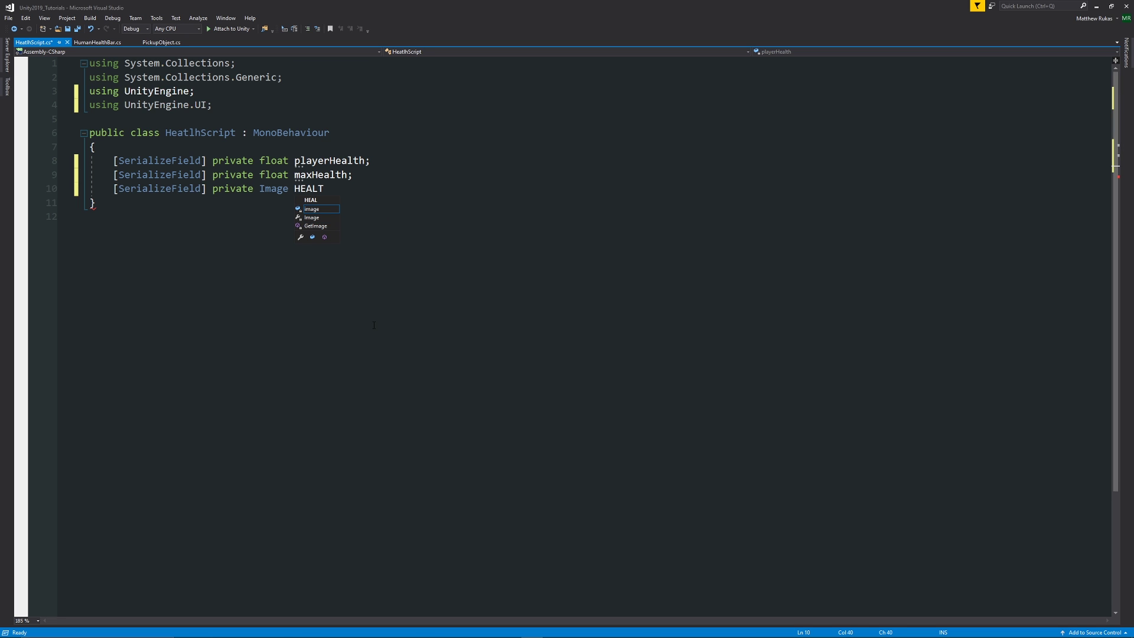
{"action": "type", "text": "H"}
{"action": "key", "text": "BackSpace"}
{"action": "key", "text": "BackSpace"}
{"action": "key", "text": "BackSpace"}
{"action": "key", "text": "BackSpace"}
{"action": "key", "text": "BackSpace"}
{"action": "key", "text": "BackSpace"}
{"action": "type", "text": "healthImage;"}
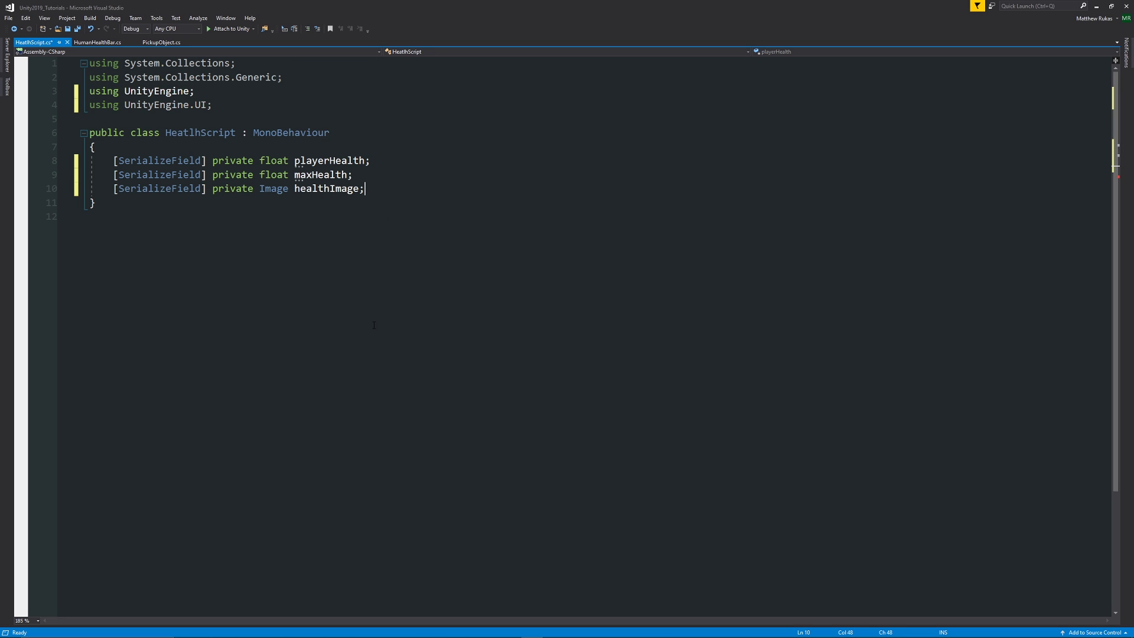
{"action": "key", "text": "Return"}
{"action": "key", "text": "Return"}
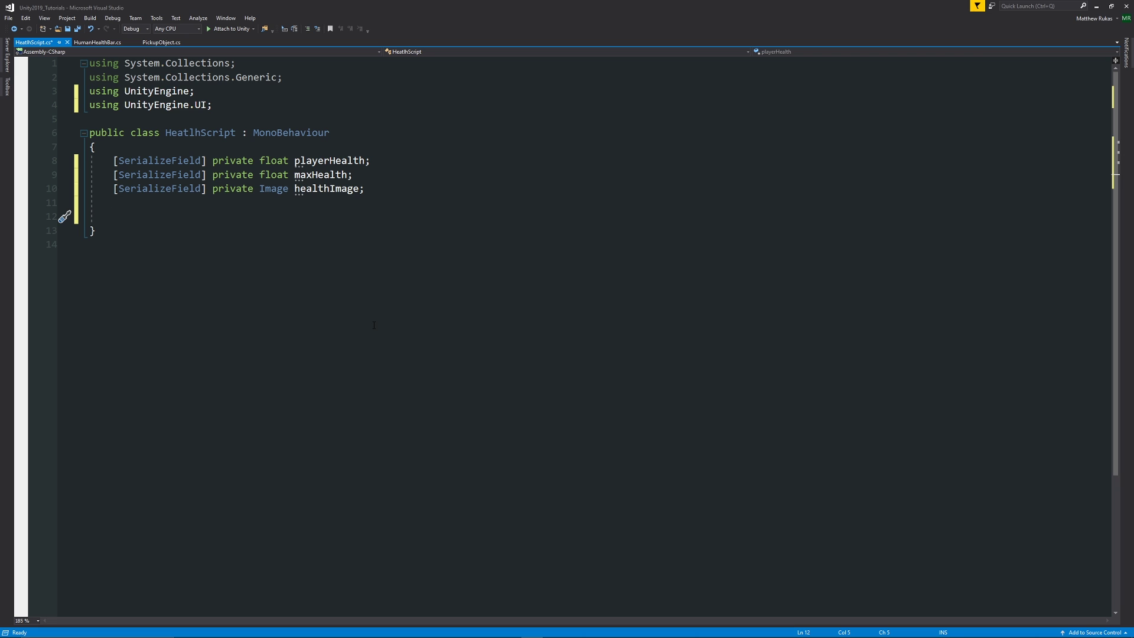
- Write an Update method that runs 'playerHealth -= damage;' when Input.GetKeyDown("e") fires
{"action": "type", "text": "private void U"}
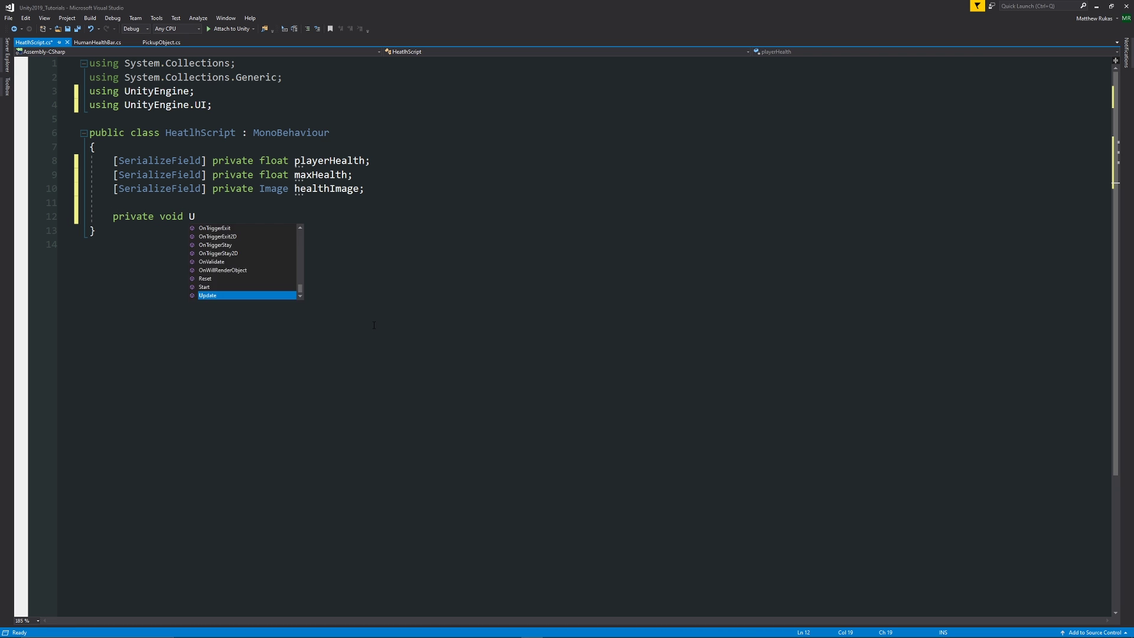
{"action": "key", "text": "Tab"}
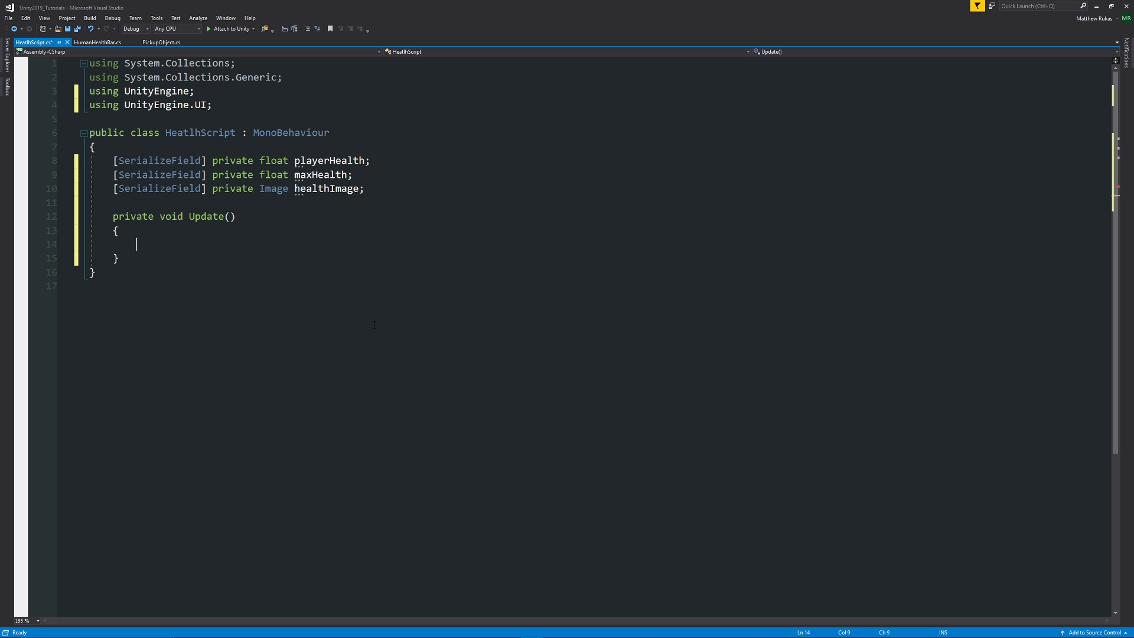
{"action": "type", "text": "if (Input."}
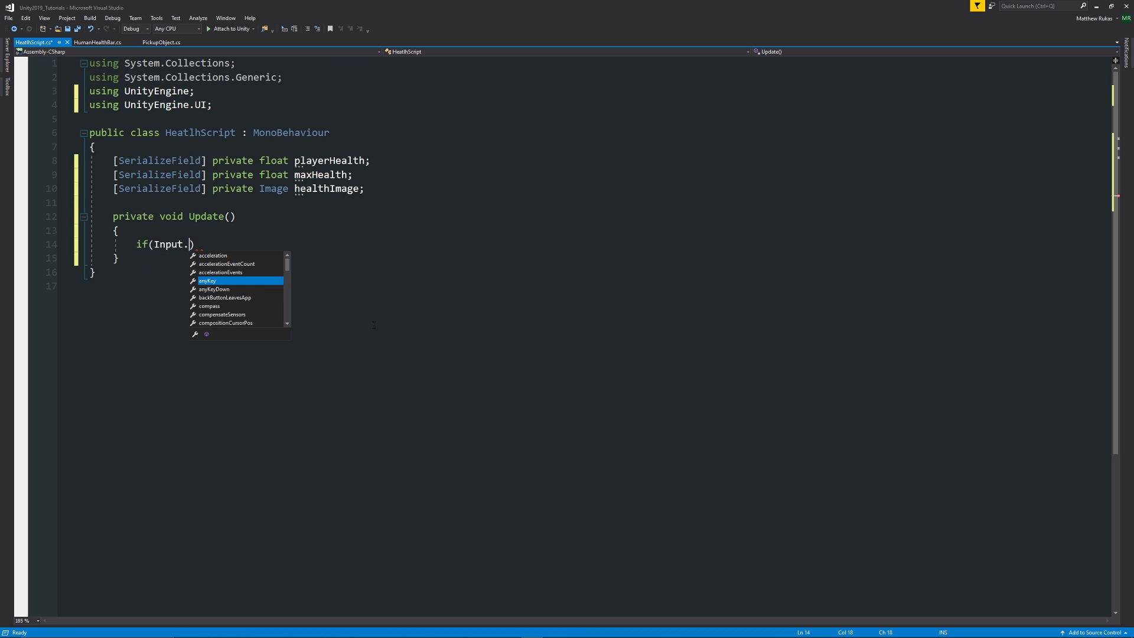
{"action": "type", "text": "getkey"}
{"action": "key", "text": "Down"}
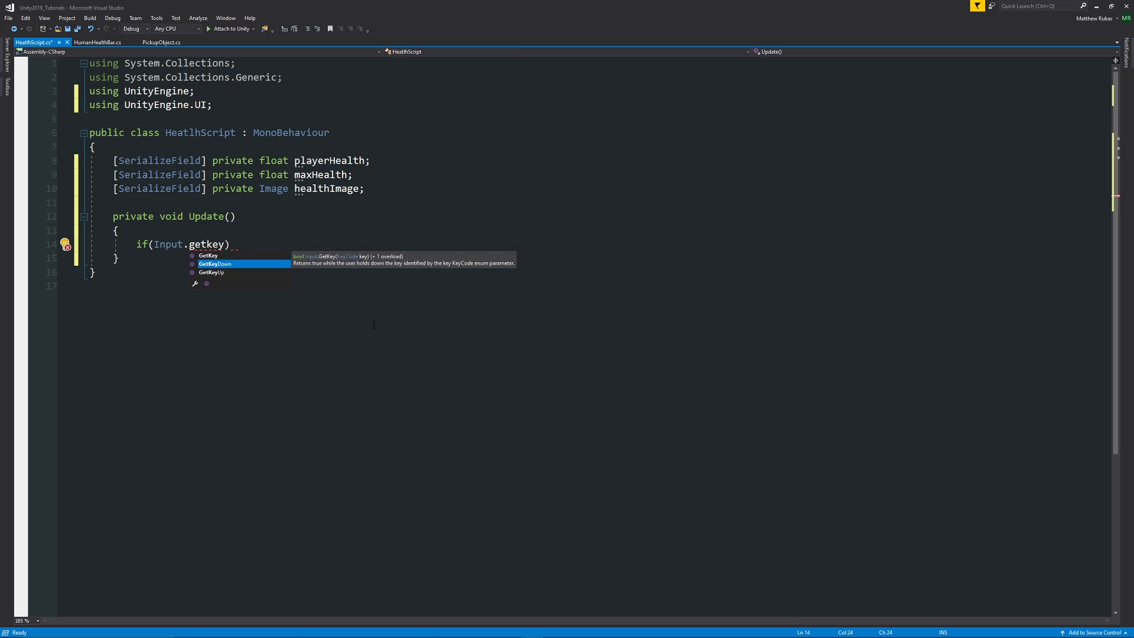
{"action": "type", "text": "(\""}
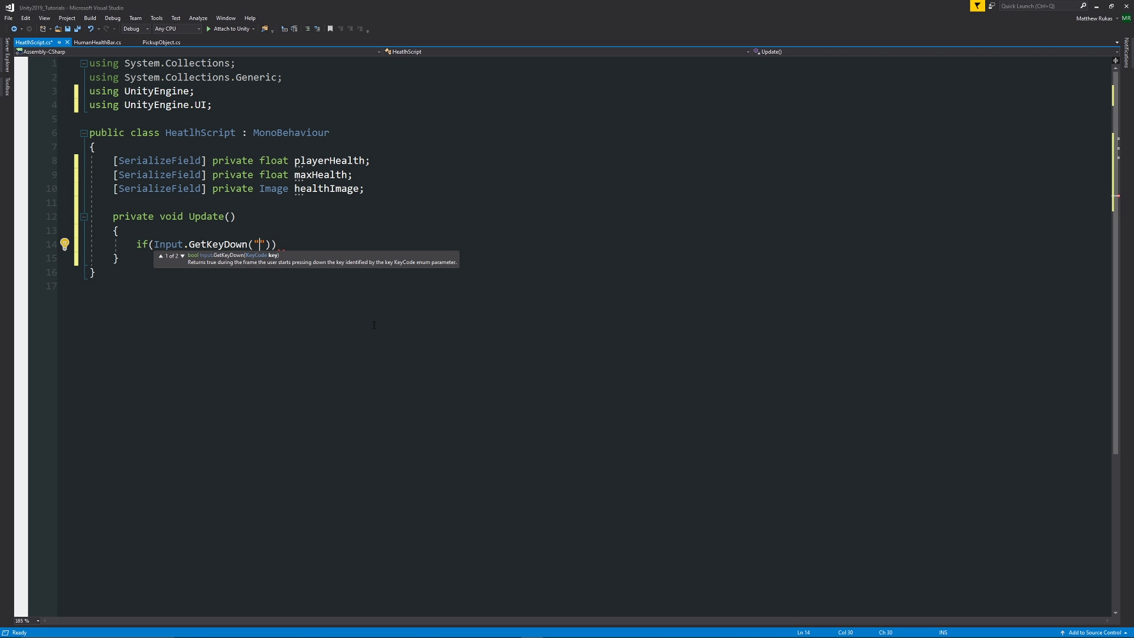
{"action": "type", "text": "e"}
{"action": "key", "text": "End"}
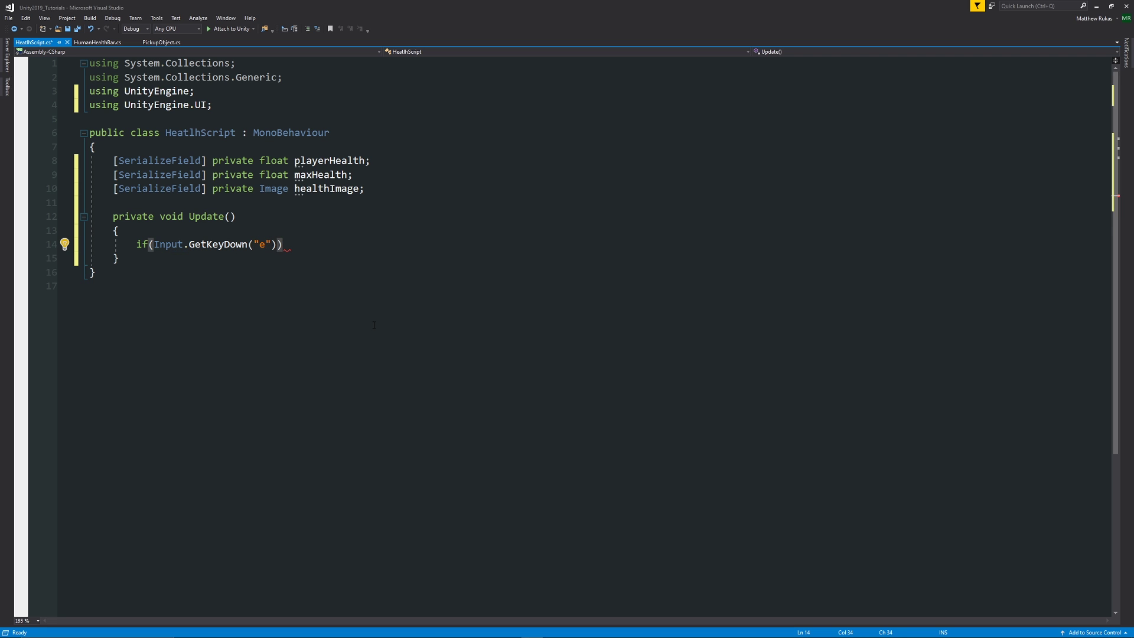
{"action": "key", "text": "Return"}
{"action": "type", "text": "{"}
{"action": "key", "text": "Return"}
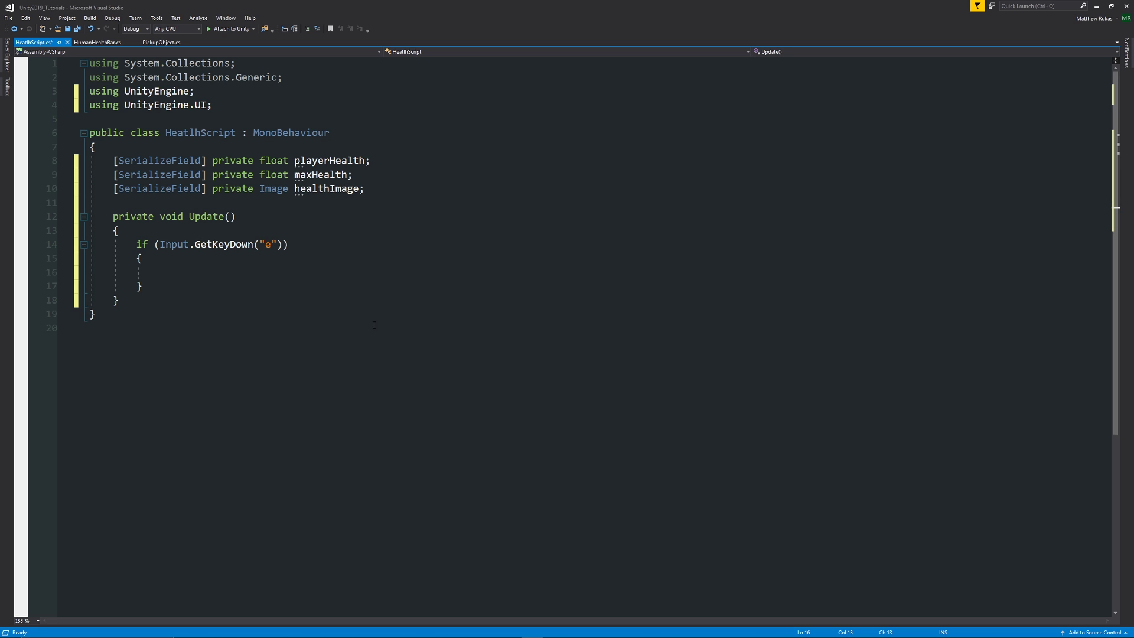
{"action": "type", "text": "playerHealth -= damage;"}
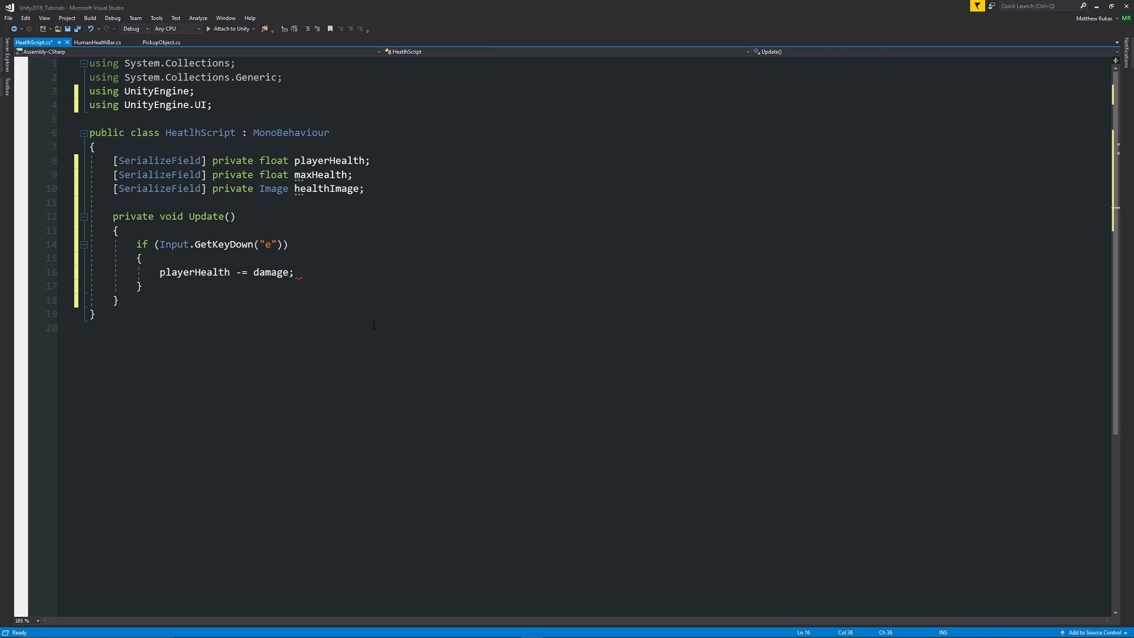
- Declare '[SerializeField] private int damage;' and save the script
{"action": "left_click", "coordinate": [395, 189]}
{"action": "key", "text": "Return"}
{"action": "key", "text": "Return"}
{"action": "type", "text": "["}
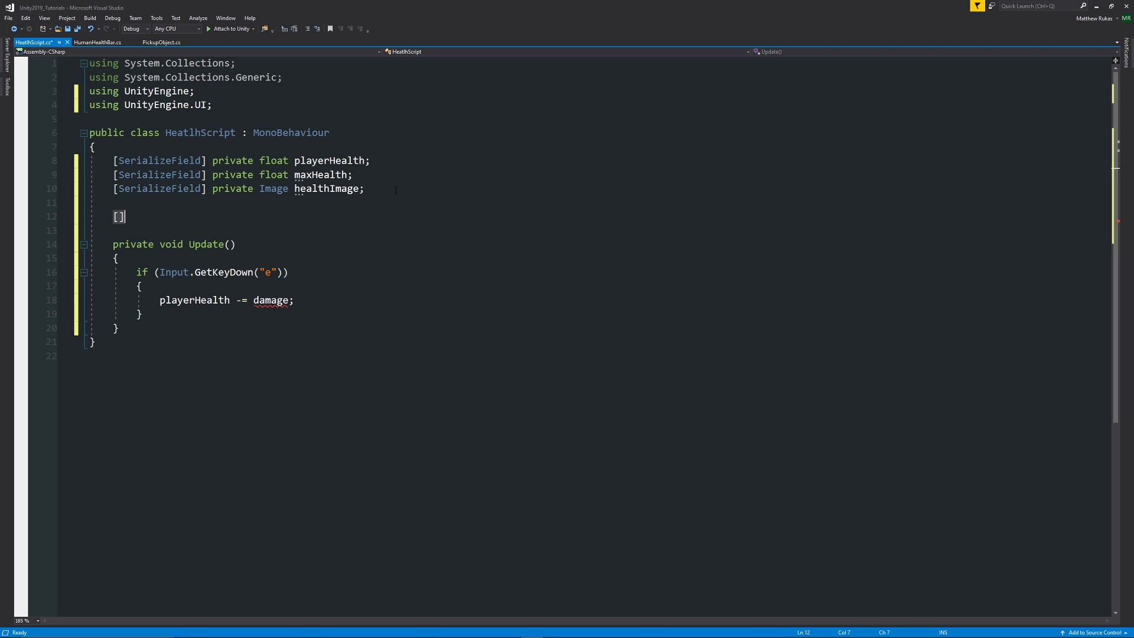
{"action": "type", "text": "SerializeField] private "}
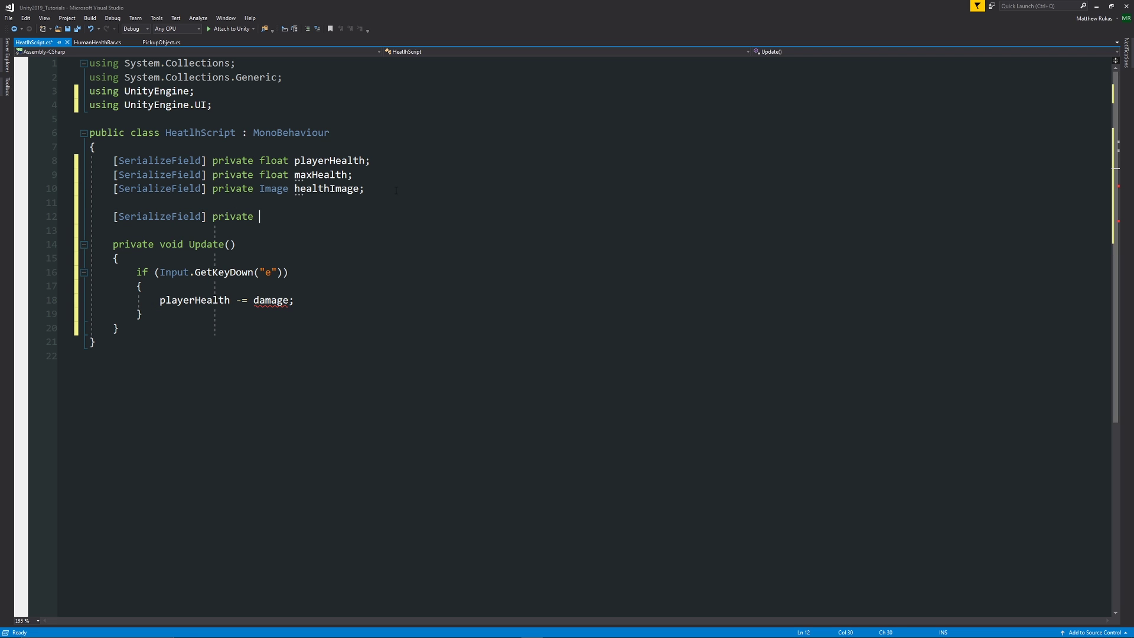
{"action": "type", "text": "int damage;"}
{"action": "key", "text": "ctrl+s"}
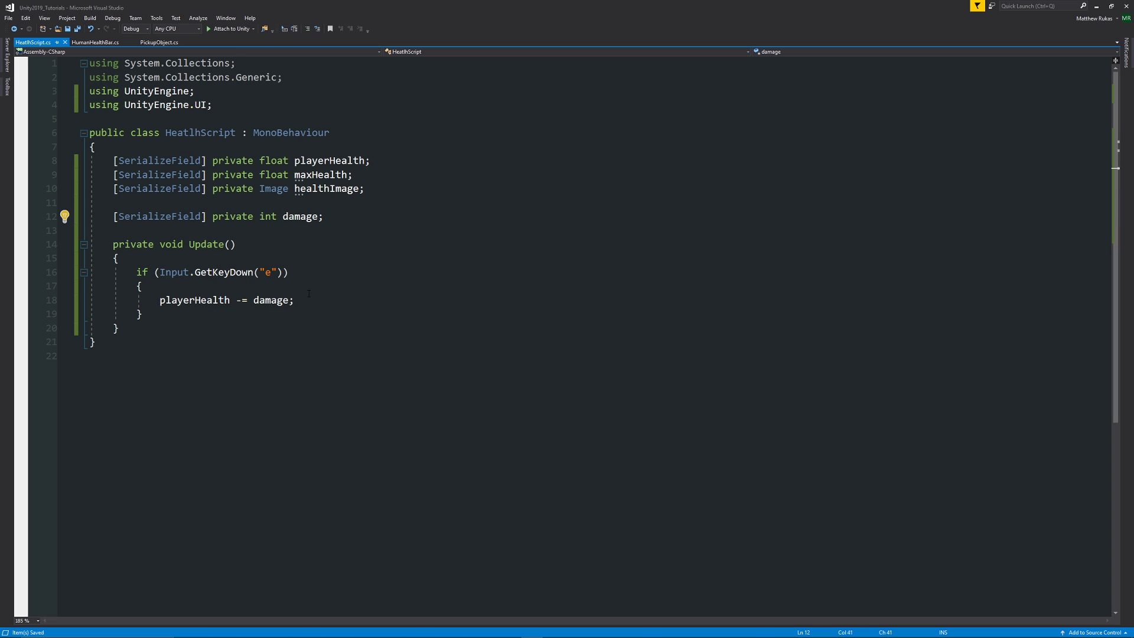
{"action": "left_click", "coordinate": [426, 295]}
- Add an UpdateHealth(); call after the health subtraction in the damage block
{"action": "key", "text": "Return"}
{"action": "key", "text": "Return"}
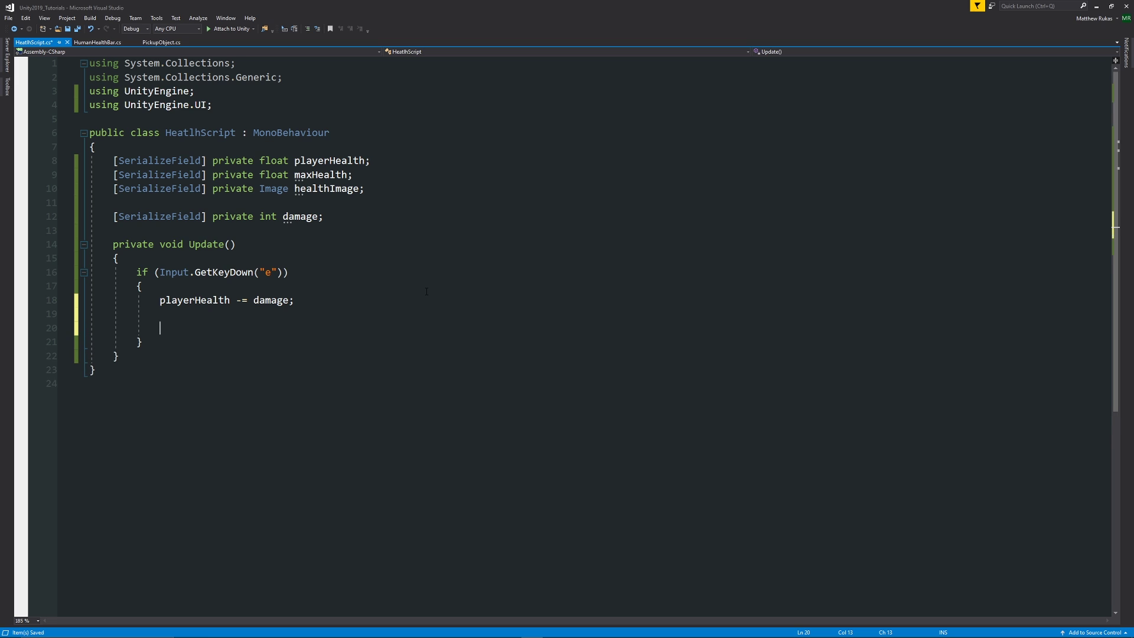
{"action": "type", "text": "UpdateHelath"}
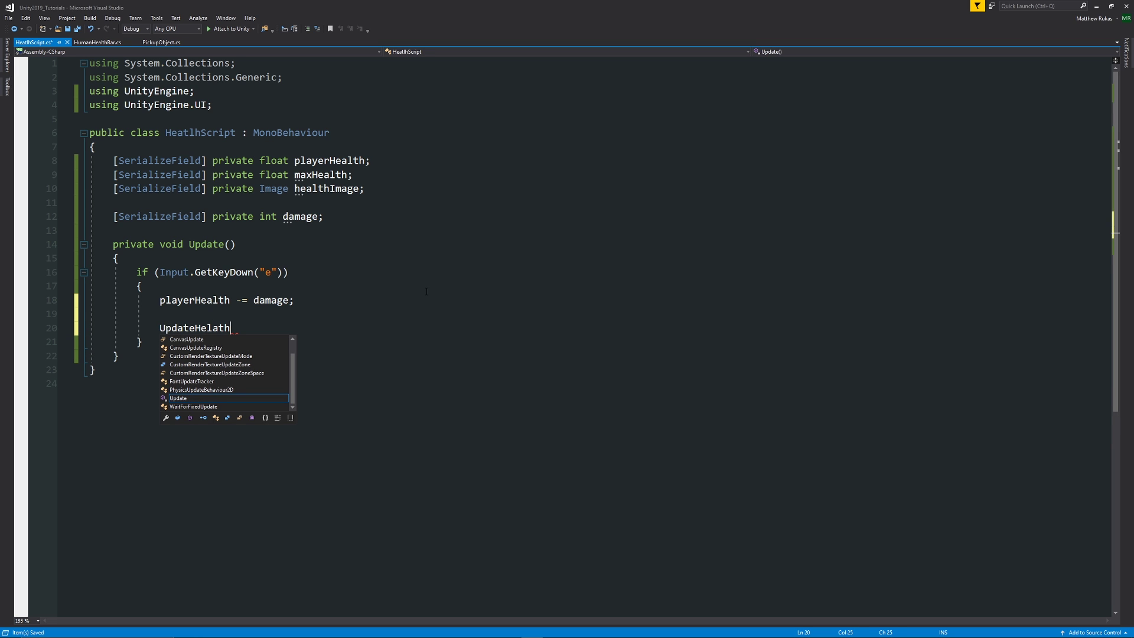
{"action": "key", "text": "BackSpace"}
{"action": "key", "text": "BackSpace"}
{"action": "key", "text": "BackSpace"}
{"action": "key", "text": "BackSpace"}
{"action": "type", "text": "alth();"}
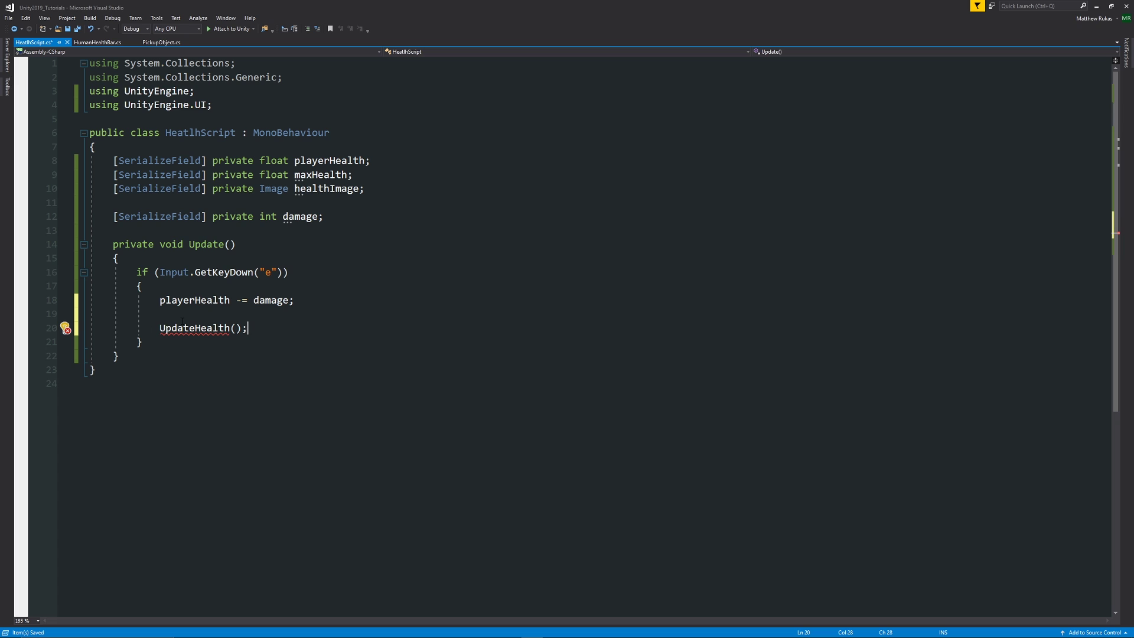
- Declare a new private void UpdateHealth() method below Update
{"action": "key", "text": "Down"}
{"action": "key", "text": "Down"}
{"action": "key", "text": "Return"}
{"action": "key", "text": "Return"}
{"action": "type", "text": "private void Update"}
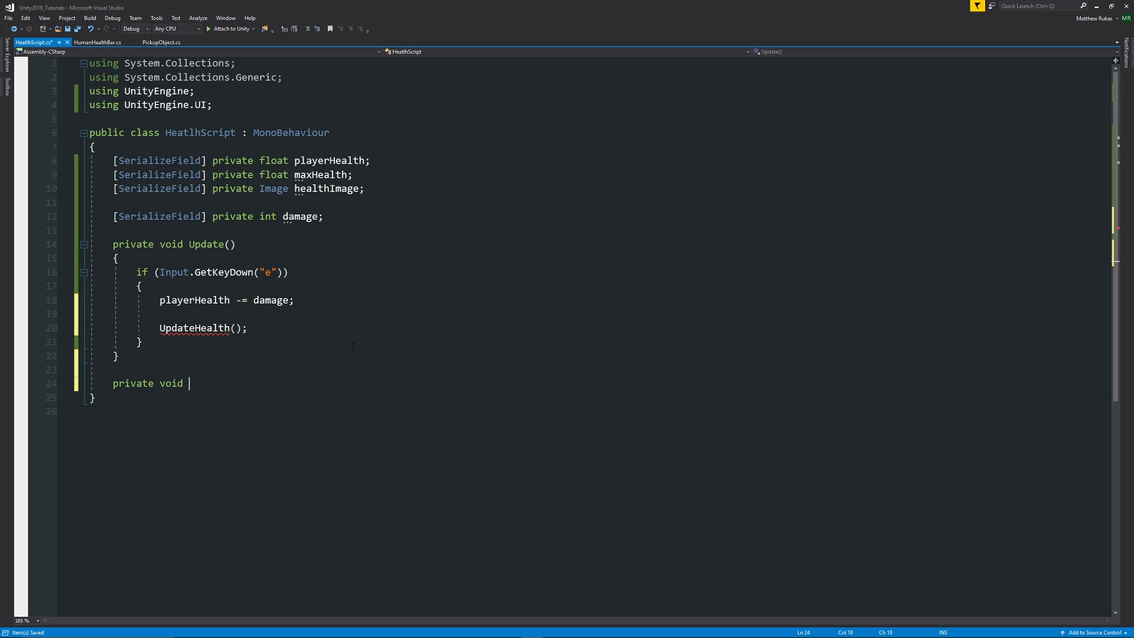
{"action": "type", "text": "Health()"}
{"action": "key", "text": "Return"}
{"action": "type", "text": "{"}
{"action": "key", "text": "Return"}
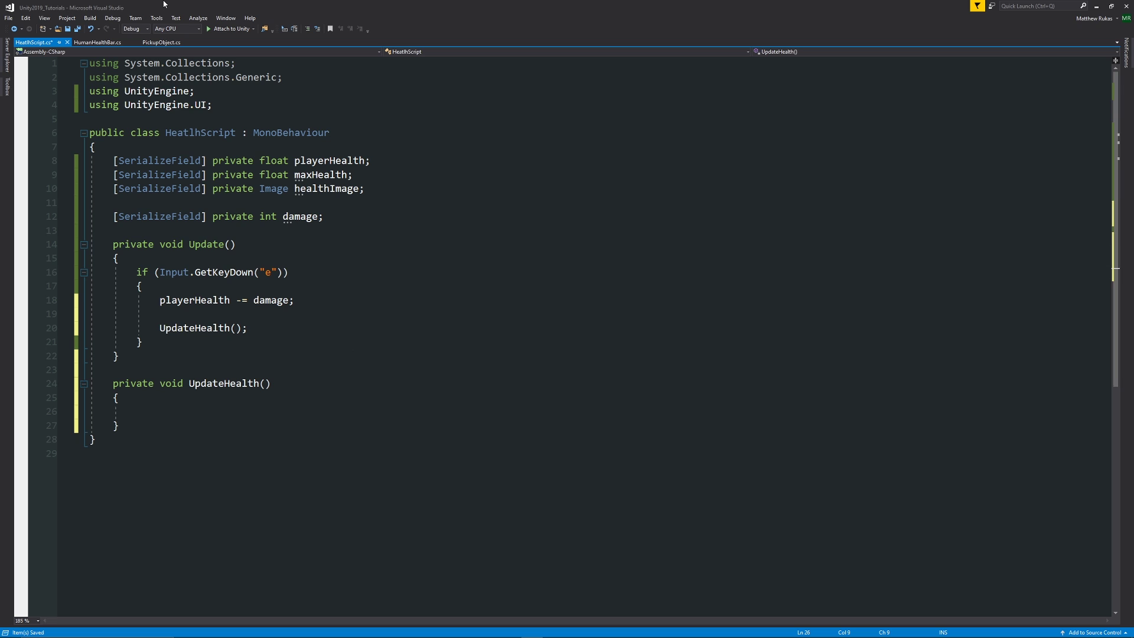
- Make UpdateHealth set healthImage.fillAmount = playerHealth / maxHealth, then save the script
{"action": "type", "text": "health"}
{"action": "key", "text": "Tab"}
{"action": "type", "text": ".fill"}
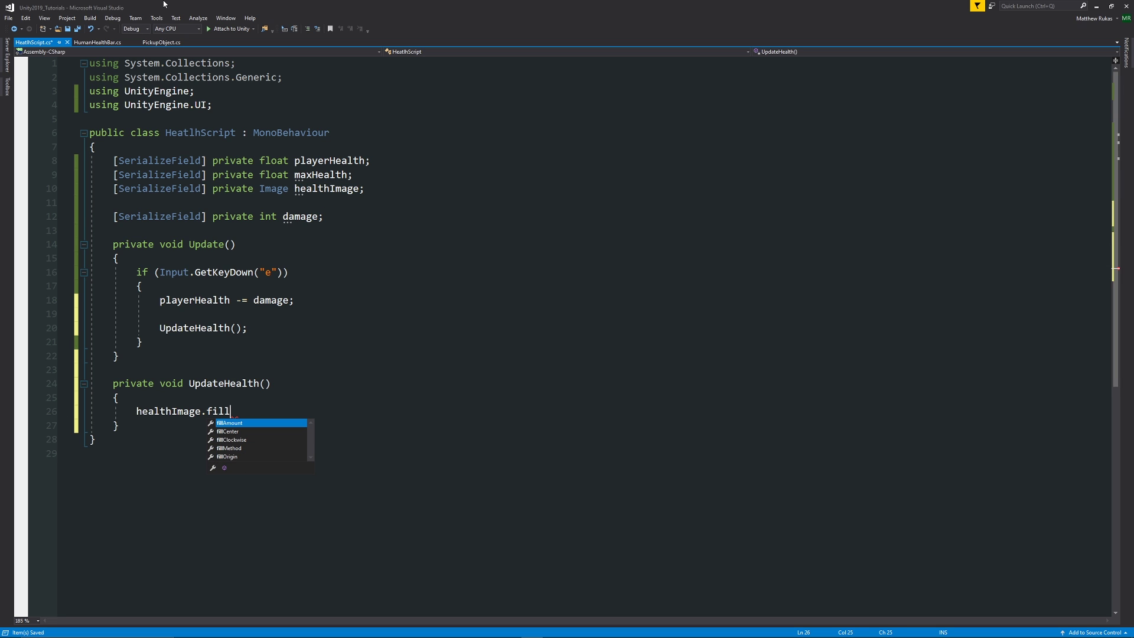
{"action": "key", "text": "Tab"}
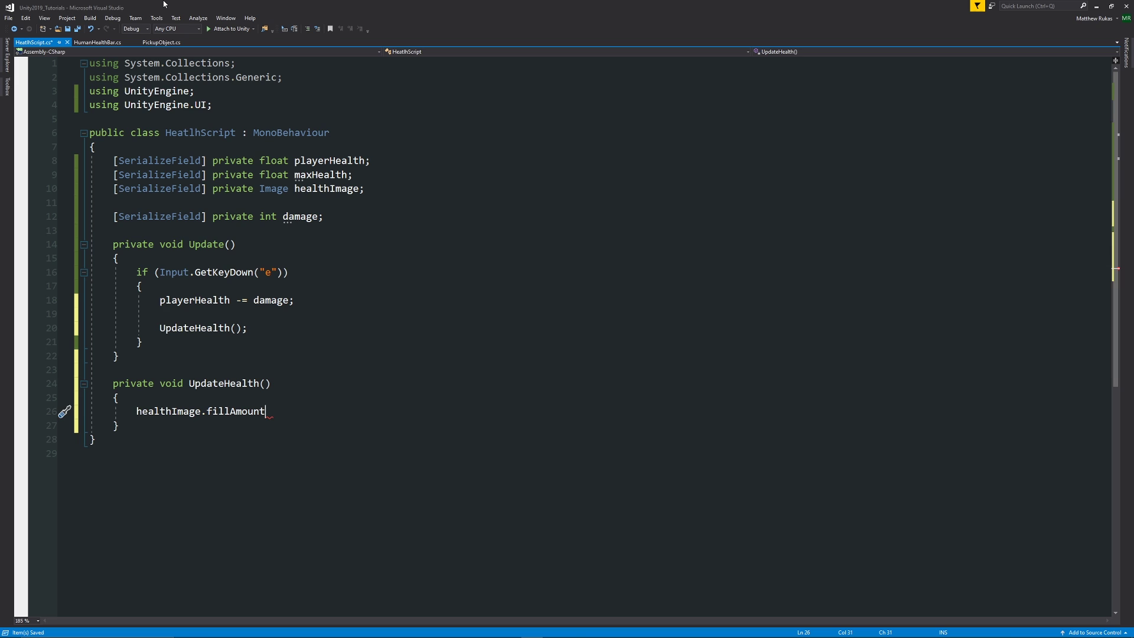
{"action": "type", "text": "= player"}
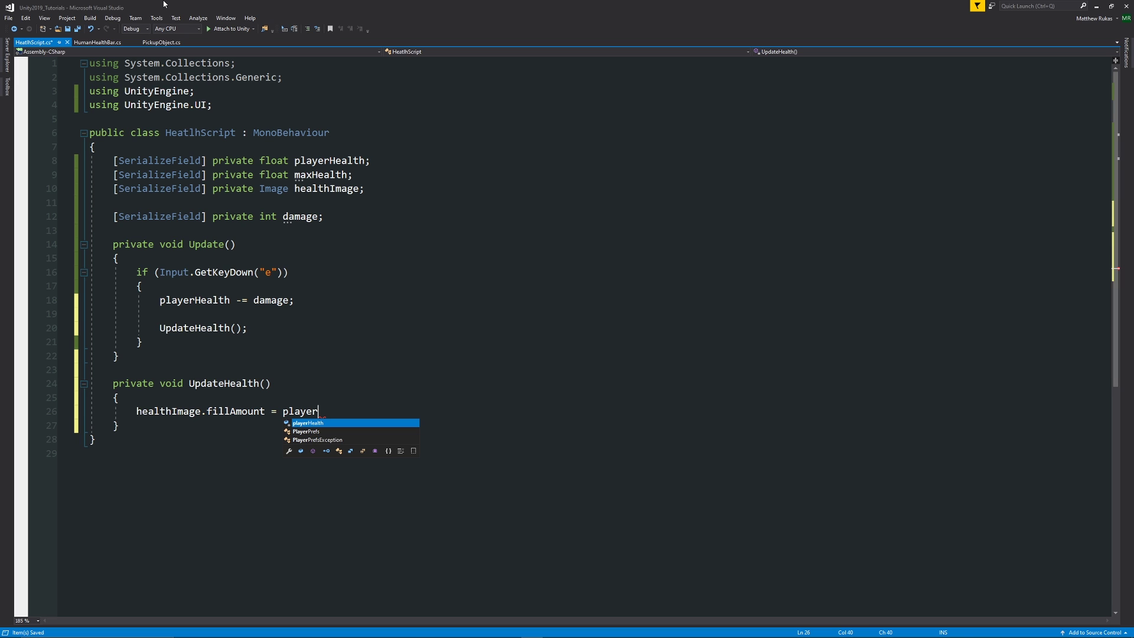
{"action": "key", "text": "Tab"}
{"action": "type", "text": "/ maxh"}
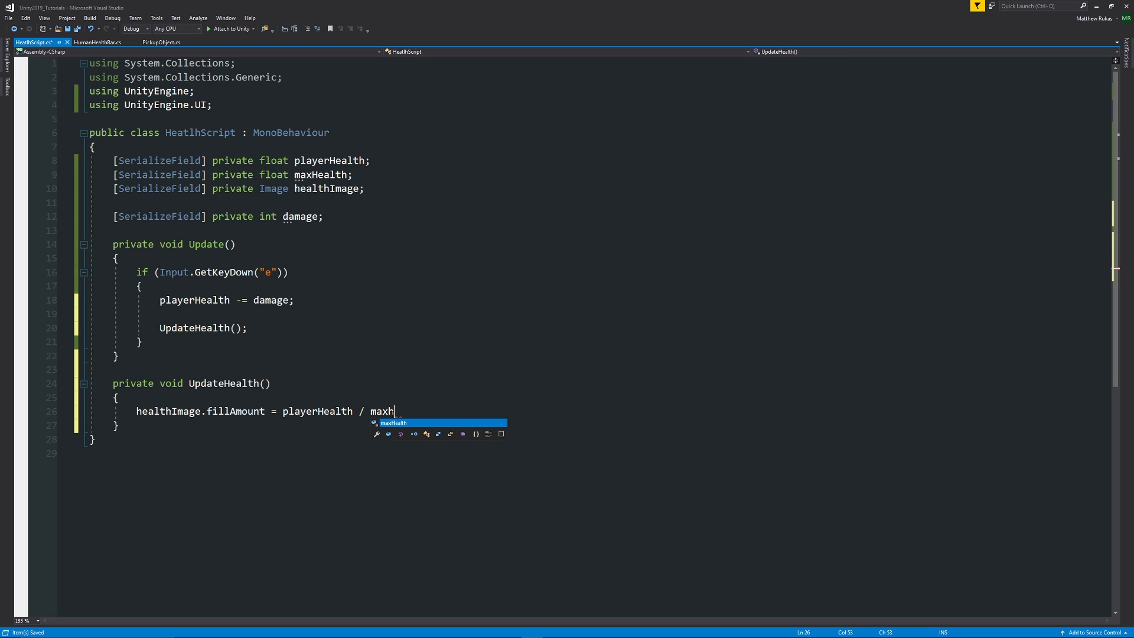
{"action": "key", "text": "Tab"}
{"action": "type", "text": ";"}
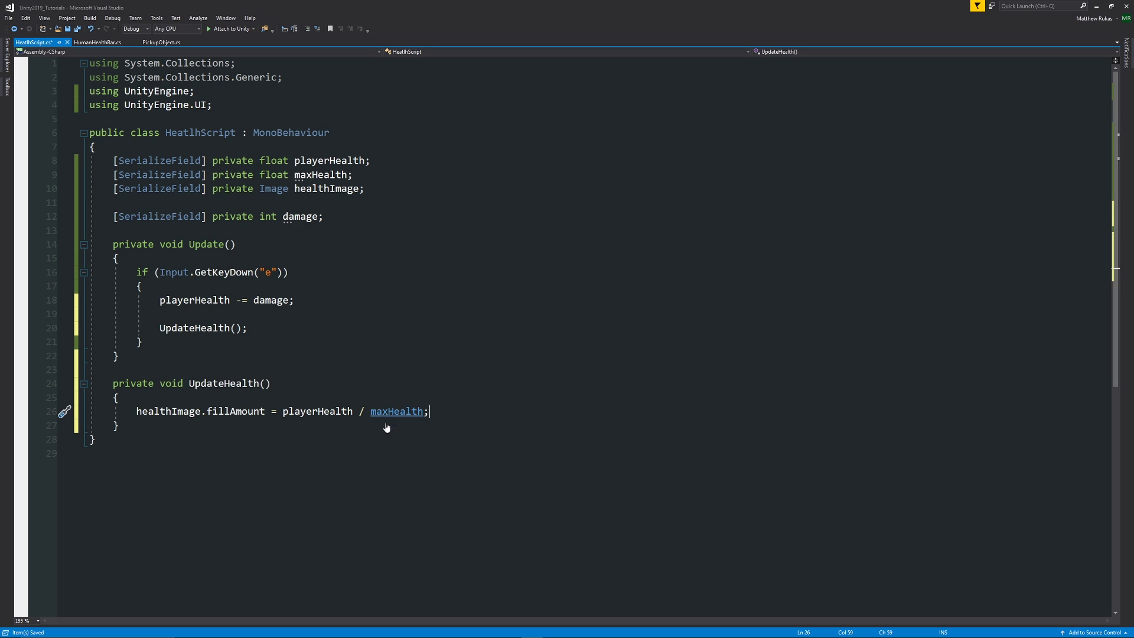
{"action": "key", "text": "ctrl+s"}
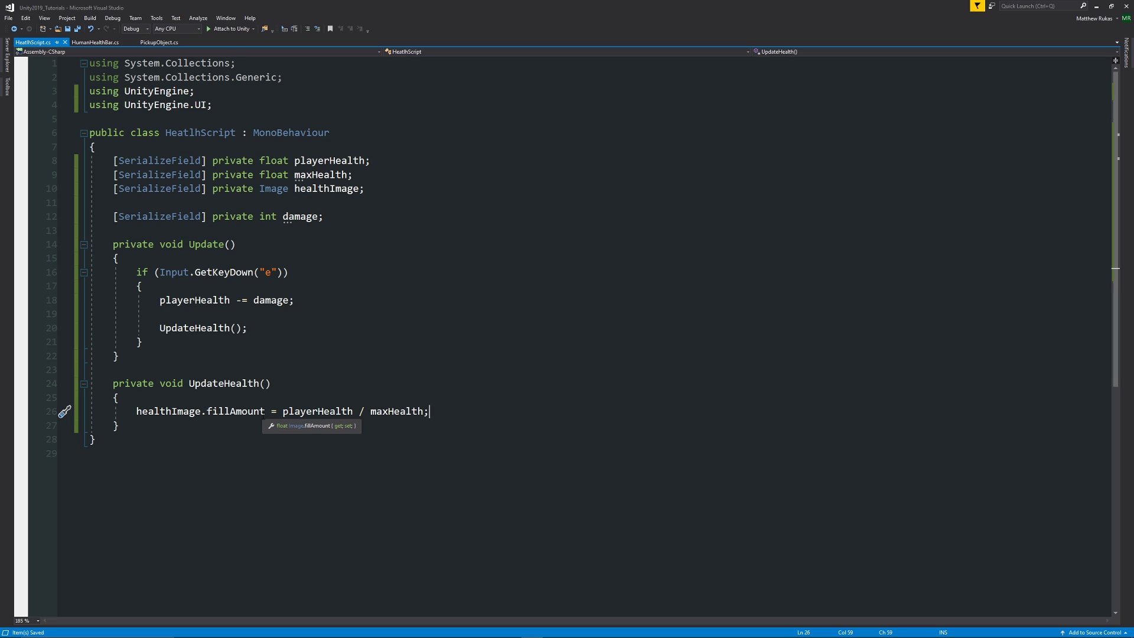
- In the Inspector, set Player Health and Max Health to 100, Health Image to FrontImage_Green, and Damage to 20
{"action": "key", "text": "alt+Tab"}
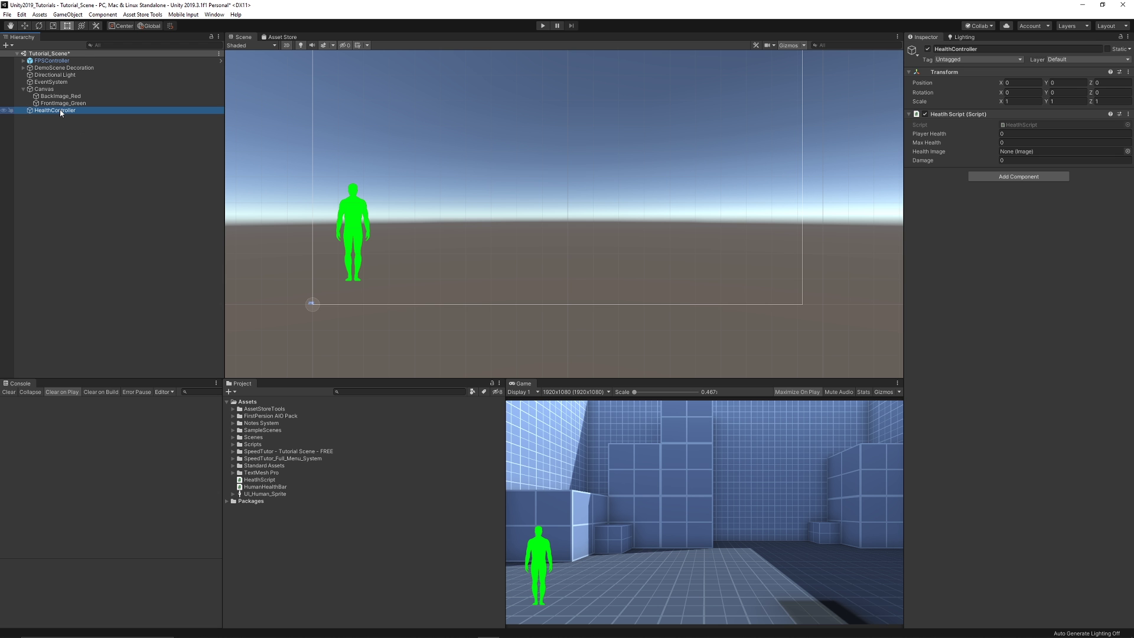
{"action": "left_click", "coordinate": [1015, 134]}
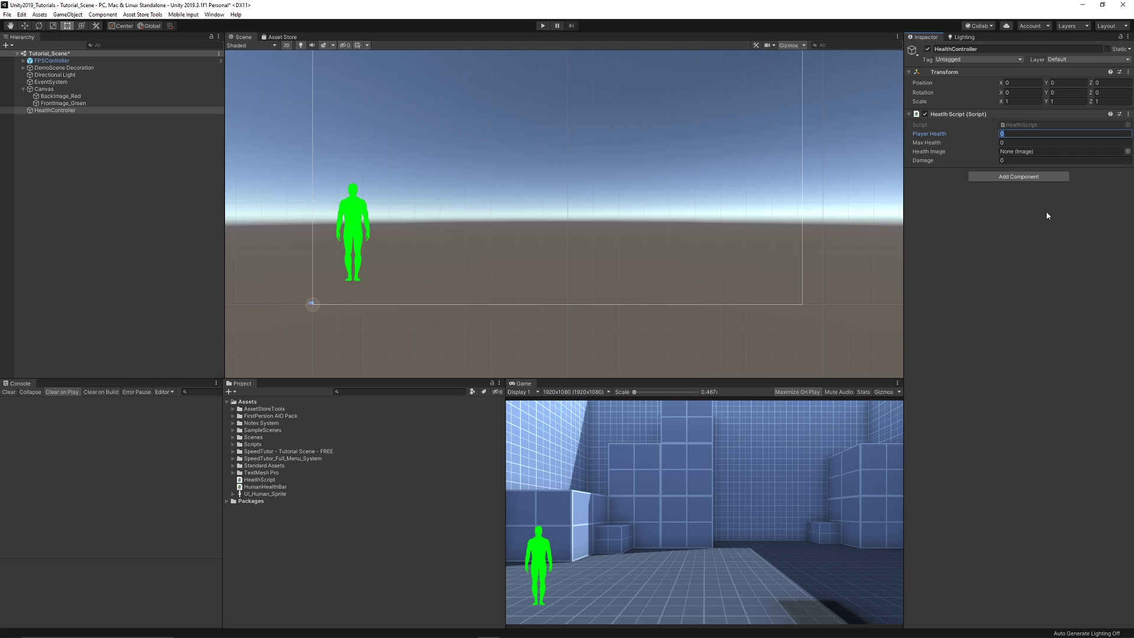
{"action": "type", "text": "100"}
{"action": "key", "text": "Tab"}
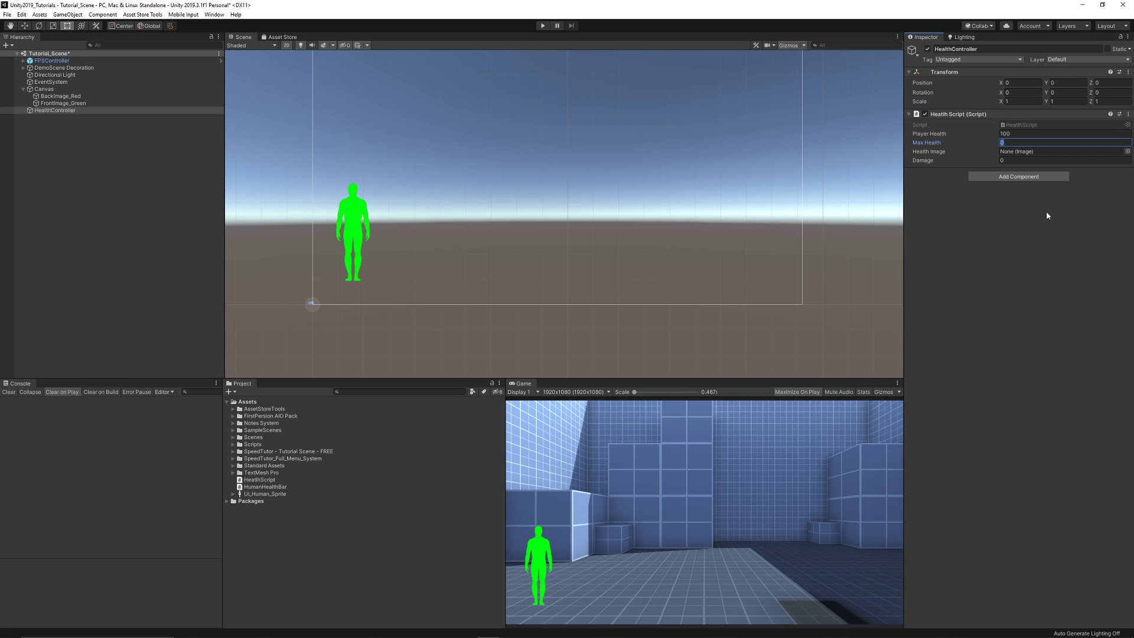
{"action": "type", "text": "100"}
{"action": "mouse_move", "coordinate": [65, 102]}
{"action": "left_mouse_down"}
{"action": "mouse_move", "coordinate": [955, 163]}
{"action": "mouse_move", "coordinate": [1024, 152]}
{"action": "left_mouse_up"}
{"action": "left_click", "coordinate": [1022, 160]}
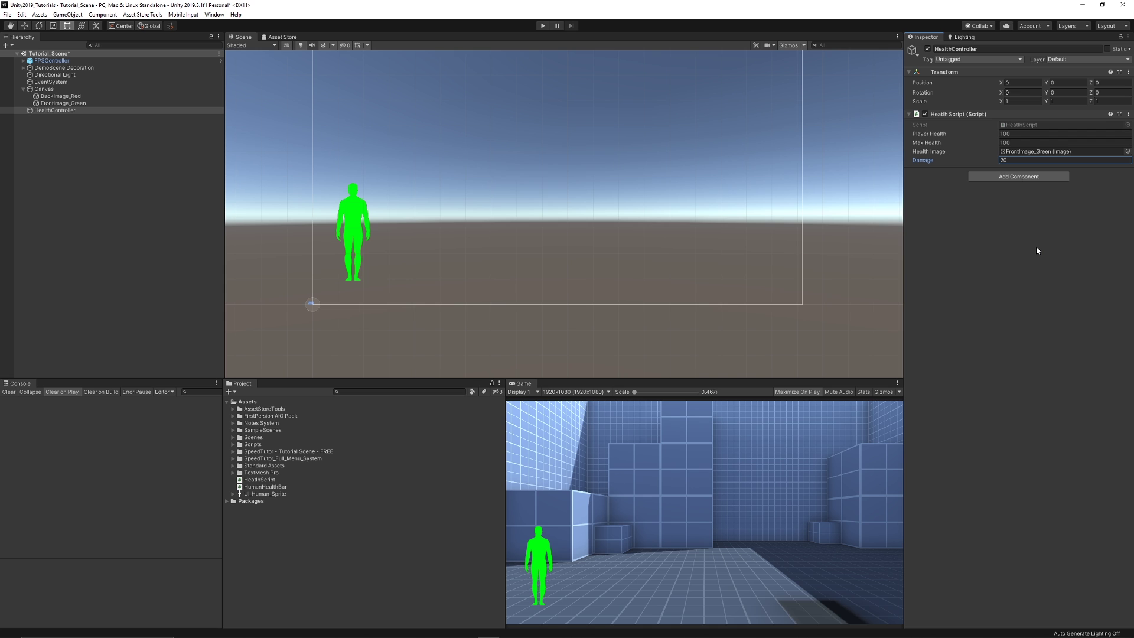
- Run the scene twice, dealing damage to drain the green figure to red, then stop play
{"action": "left_click", "coordinate": [545, 28]}
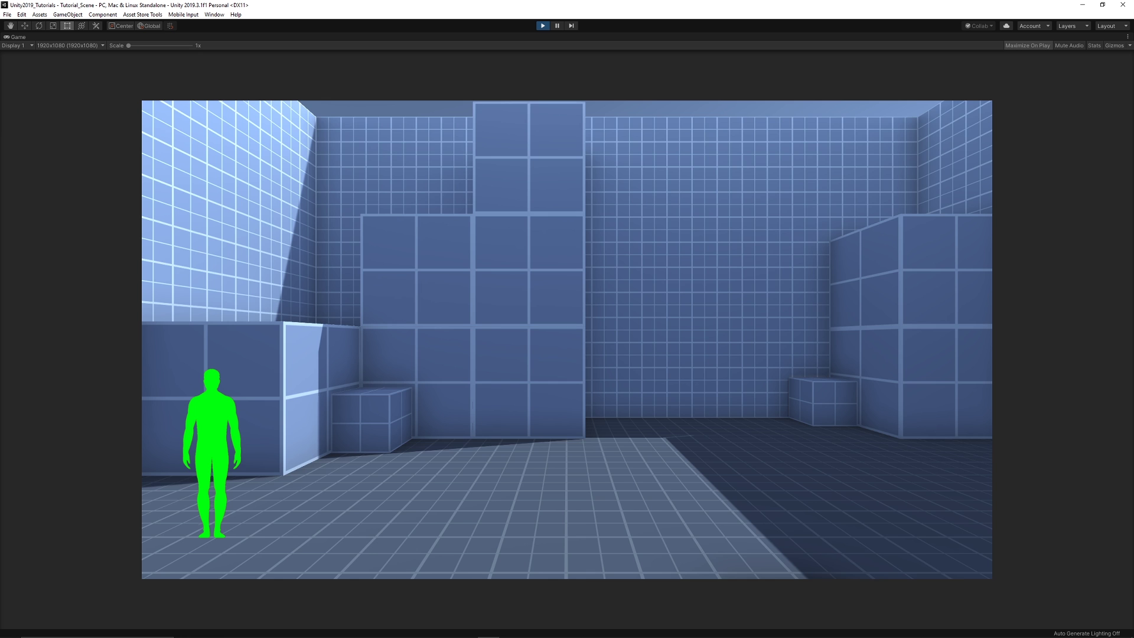
{"action": "key", "text": "space"}
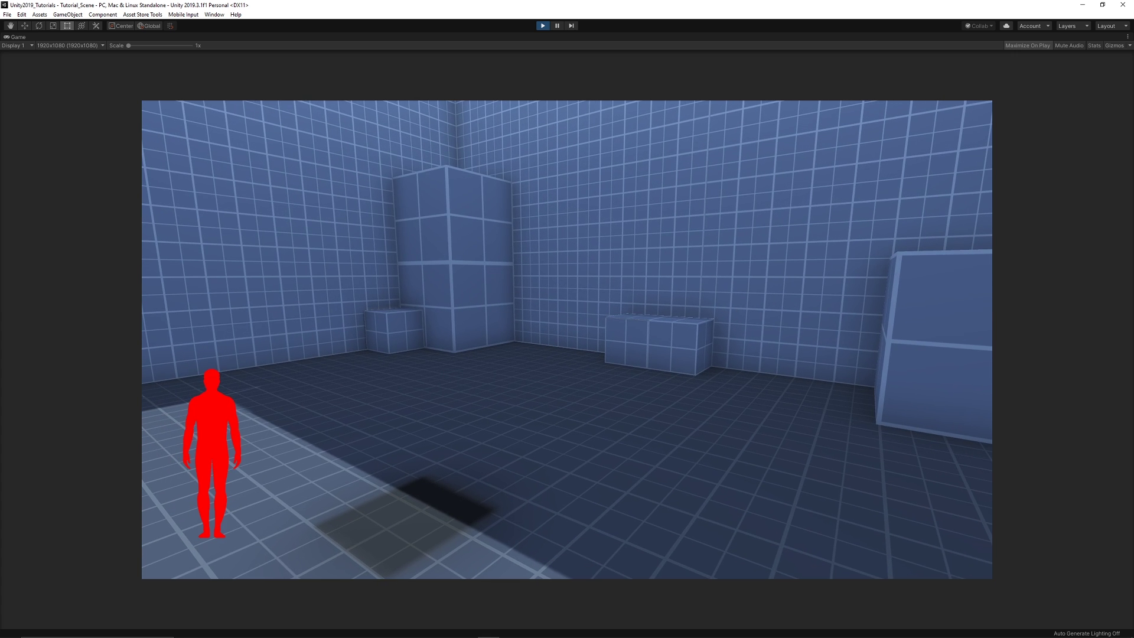
{"action": "key", "text": "ctrl+p"}
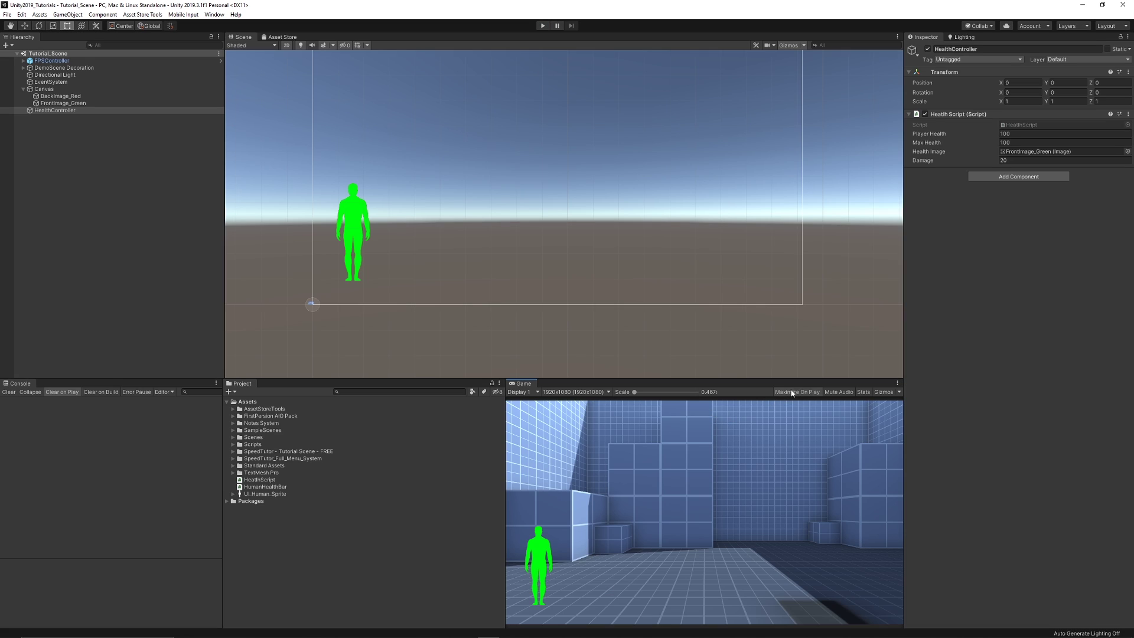
{"action": "left_click", "coordinate": [542, 25]}
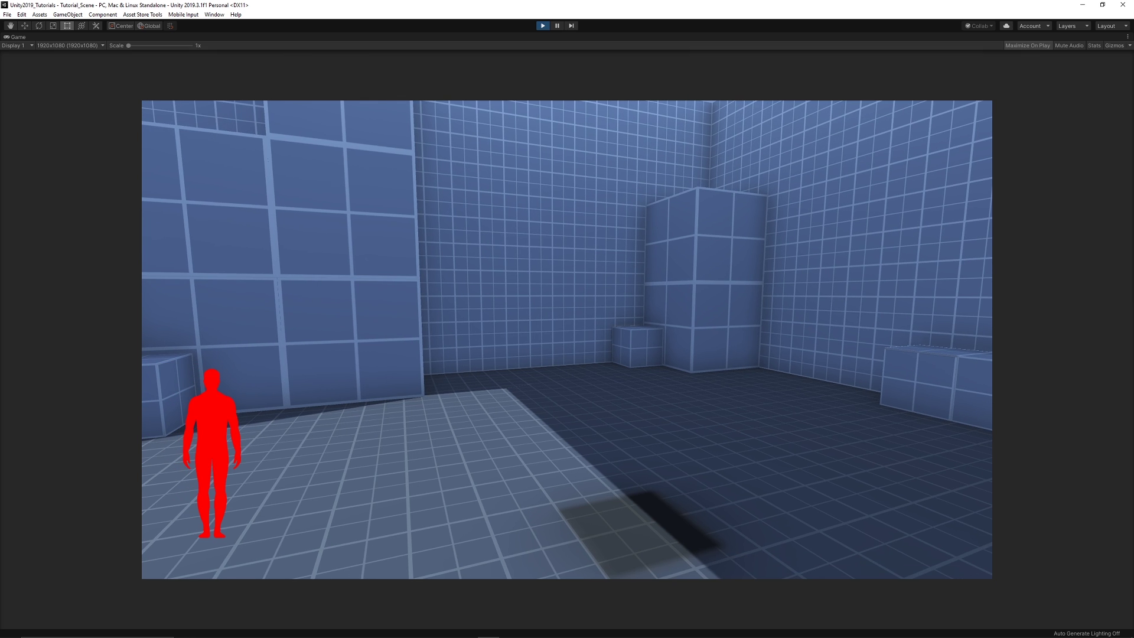
{"action": "key", "text": "ctrl+p"}
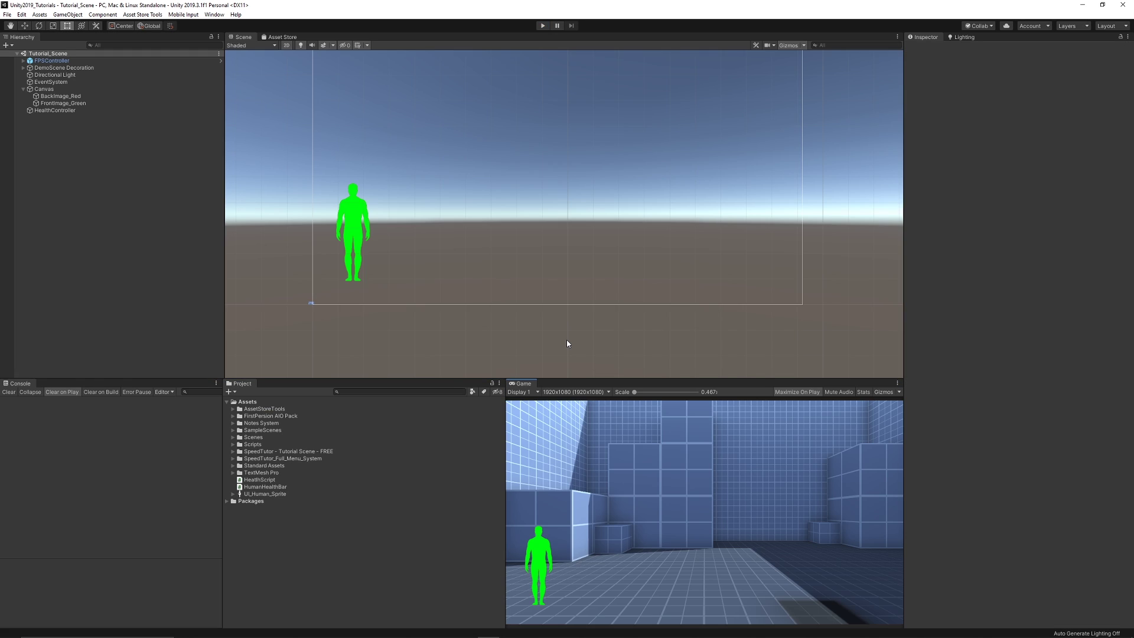